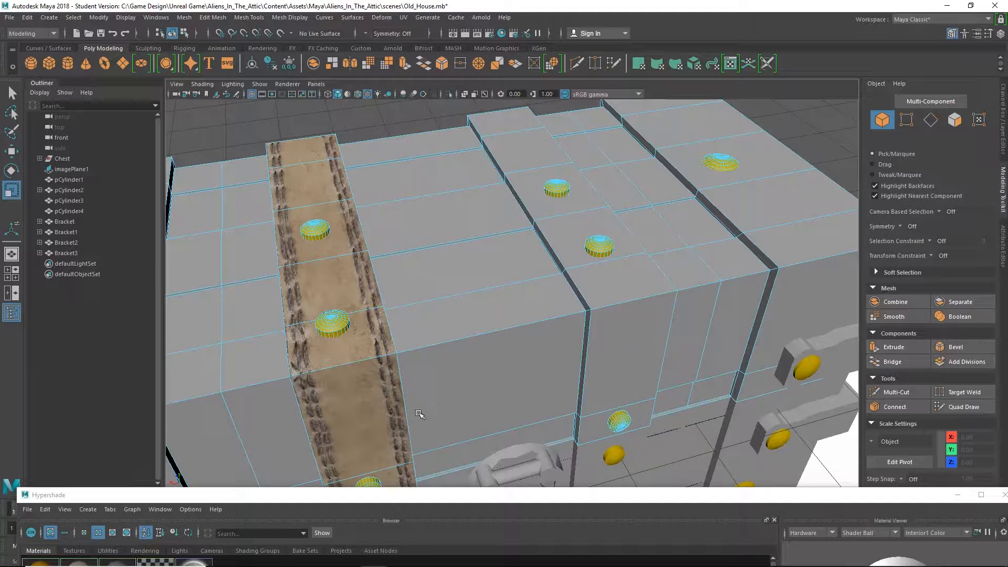
- Select the ten faces running around the chest lid's second strap and assign the stitched leather strap material to them
right_click_drag(589, 258, 594, 284)
left_click(605, 409)
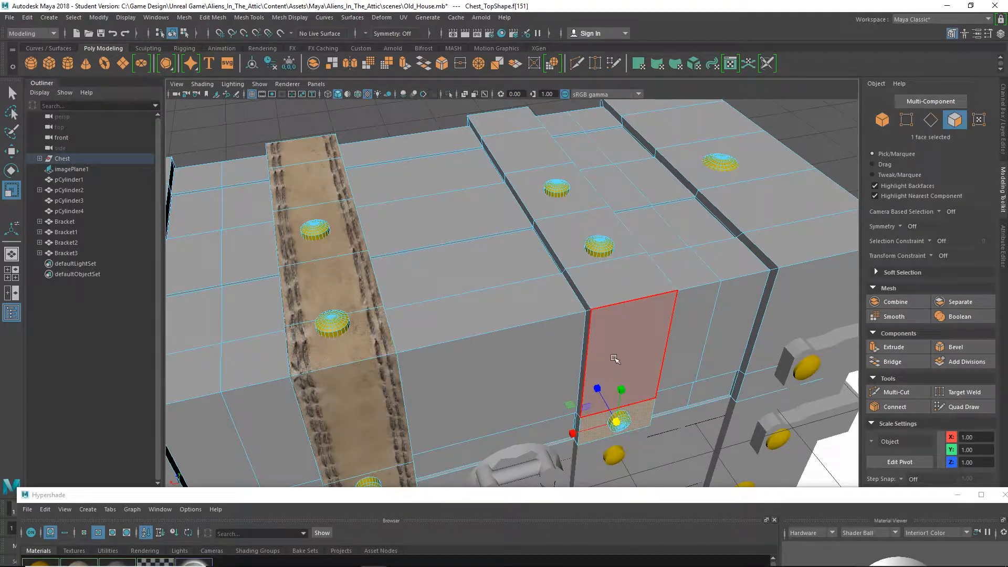
left_click(625, 369, "shift")
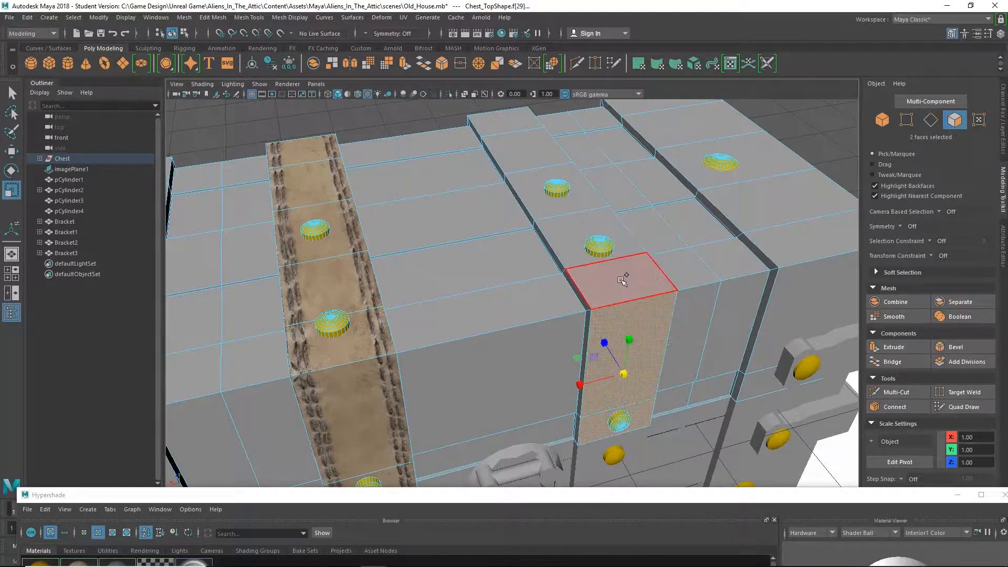
left_click(625, 276, "shift")
left_click(574, 231, "shift")
left_click(534, 188, "shift")
left_click(512, 146, "shift")
left_click(505, 125, "shift")
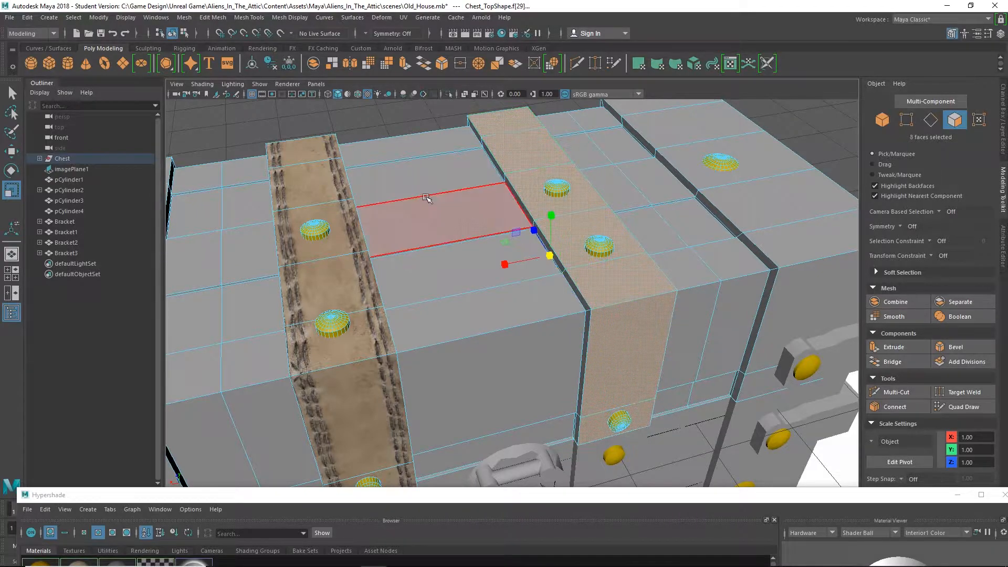
left_click_drag(415, 211, 588, 209, "alt")
left_click(543, 201, "shift")
left_click(538, 243, "shift")
left_click_drag(538, 243, 454, 257, "alt")
right_click_drag(535, 254, 626, 551)
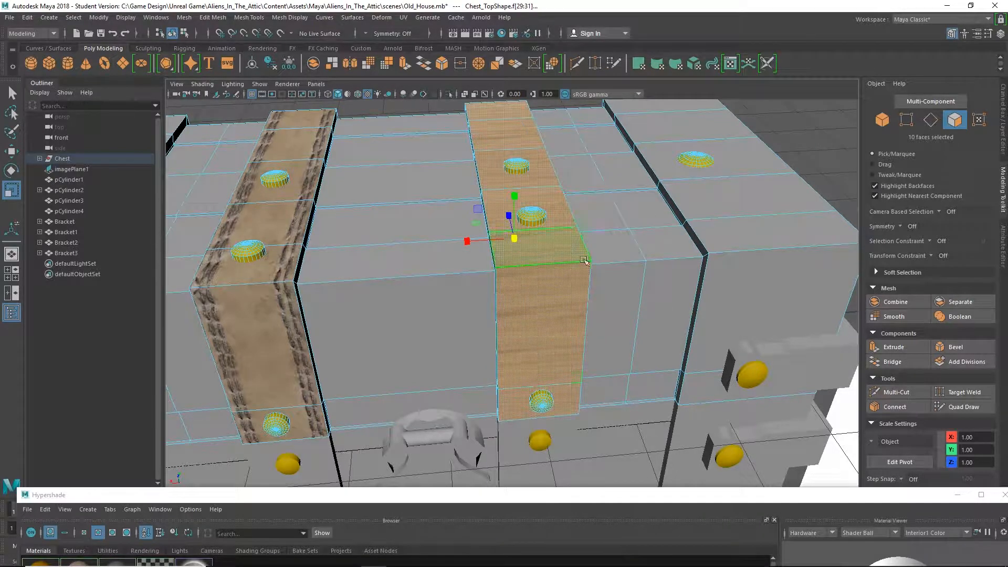
- Apply a planar UV projection to the second strap's faces on the chest lid
left_click_drag(537, 310, 536, 215, "alt")
left_click_drag(623, 185, 491, 140, "alt")
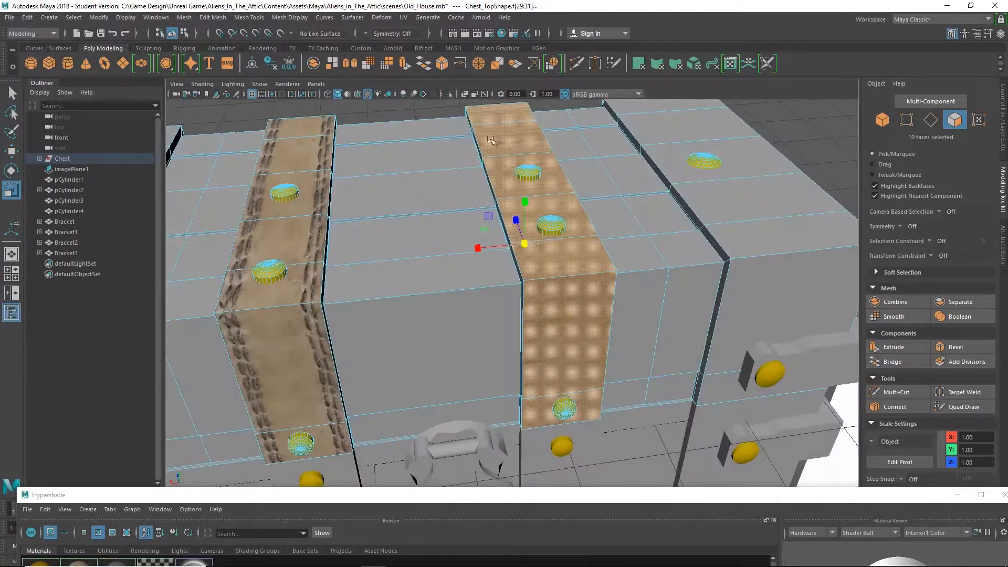
left_click(403, 18)
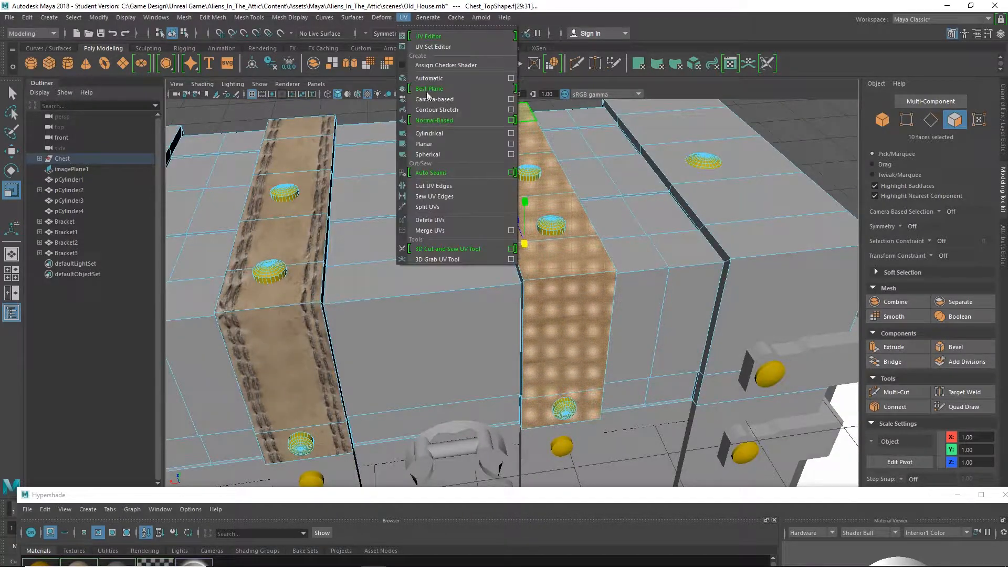
left_click(431, 144)
left_click_drag(619, 247, 639, 227, "alt")
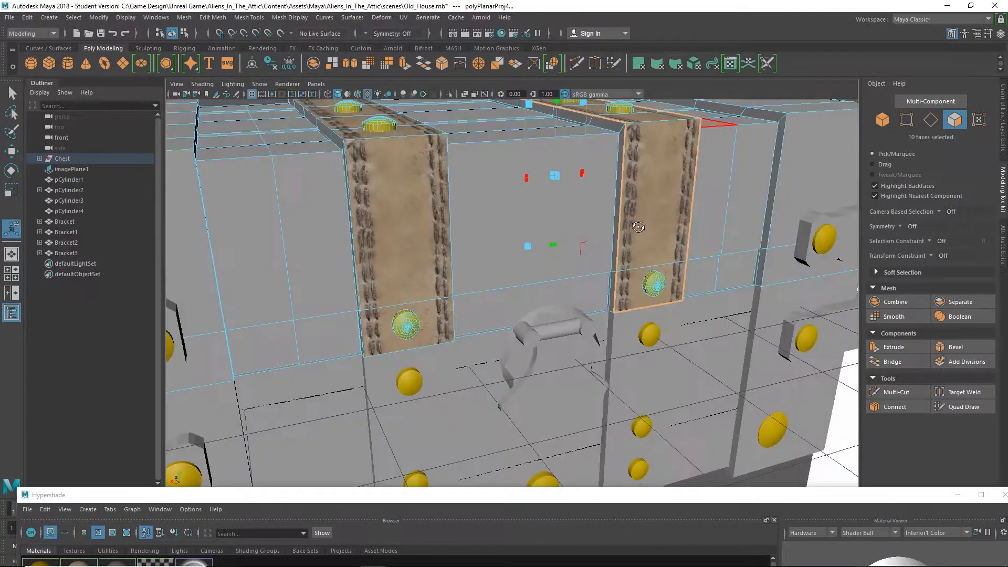
left_click_drag(630, 283, 670, 349, "alt")
left_click_drag(496, 124, 557, 213, "alt")
- Select the edge loops along both long sides of the lid's second strap
key("q")
right_click_drag(610, 254, 601, 222)
left_click(567, 373)
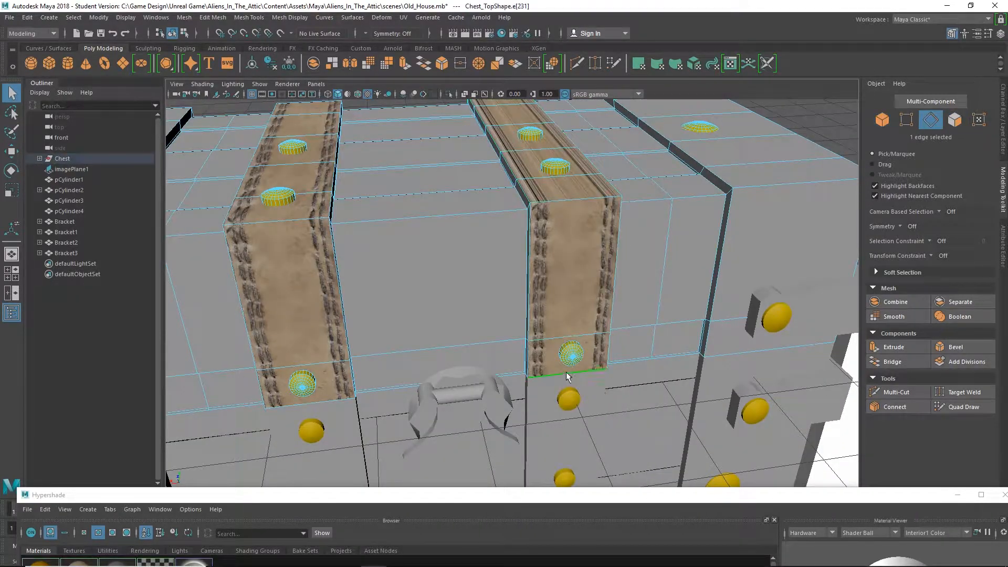
double_click(609, 346)
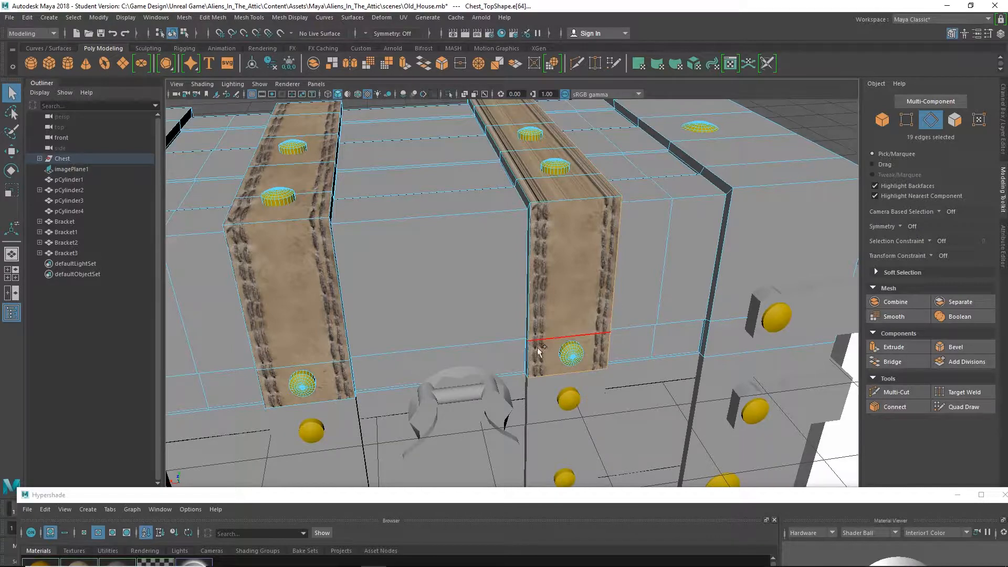
double_click(528, 320, "shift")
left_click_drag(517, 314, 411, 308, "alt")
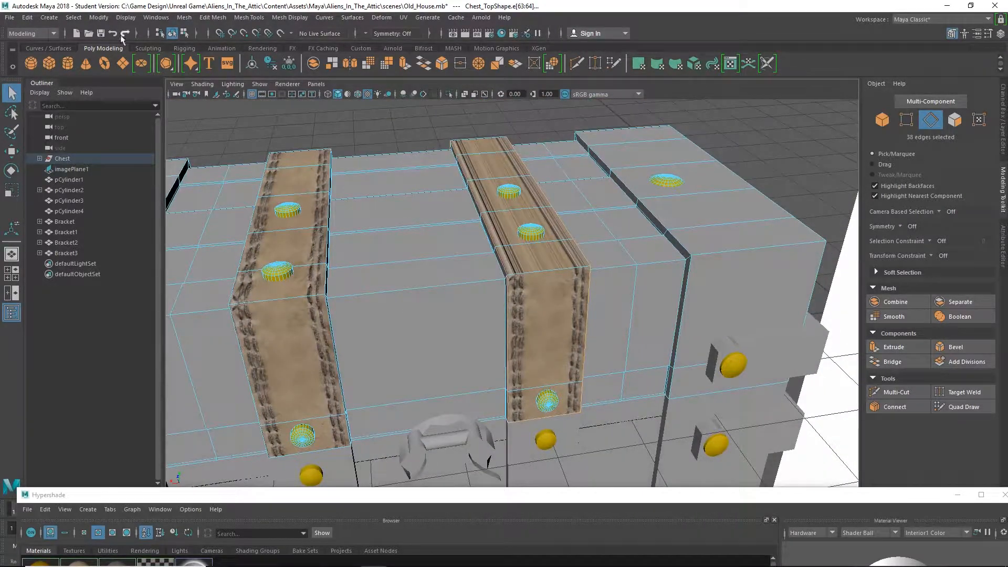
- Open the UV Editor and arrange its window so the strap stays visible in the viewport
left_click(156, 17)
mouse_move(182, 65)
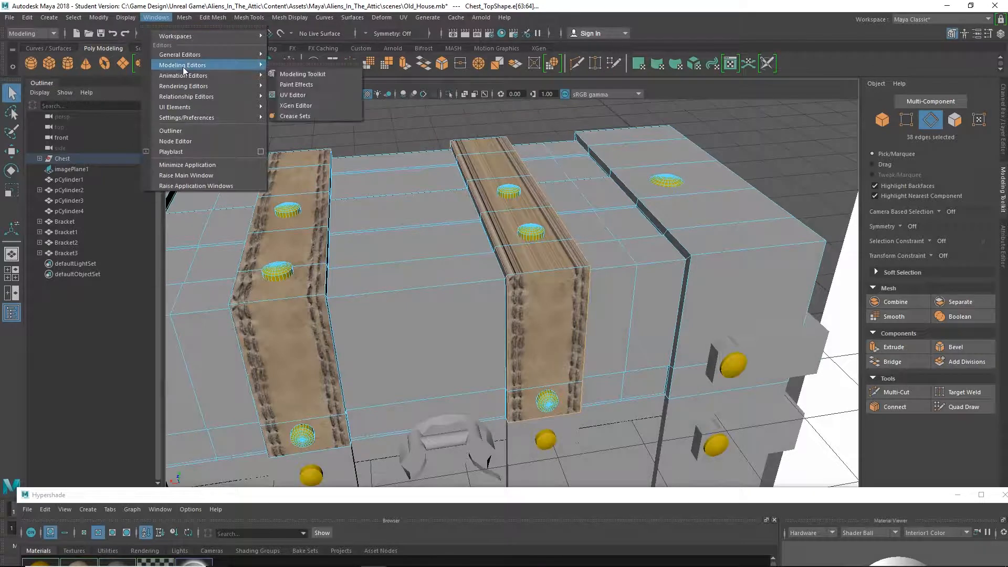
left_click(303, 96)
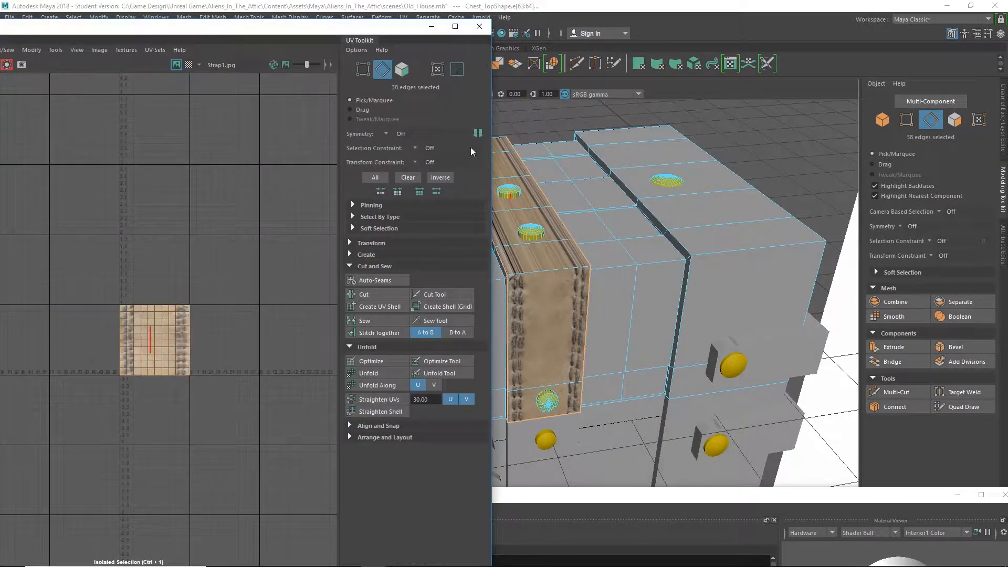
left_click_drag(332, 32, 400, 76)
left_click_drag(374, 37, 415, 23)
left_click_drag(596, 234, 471, 233)
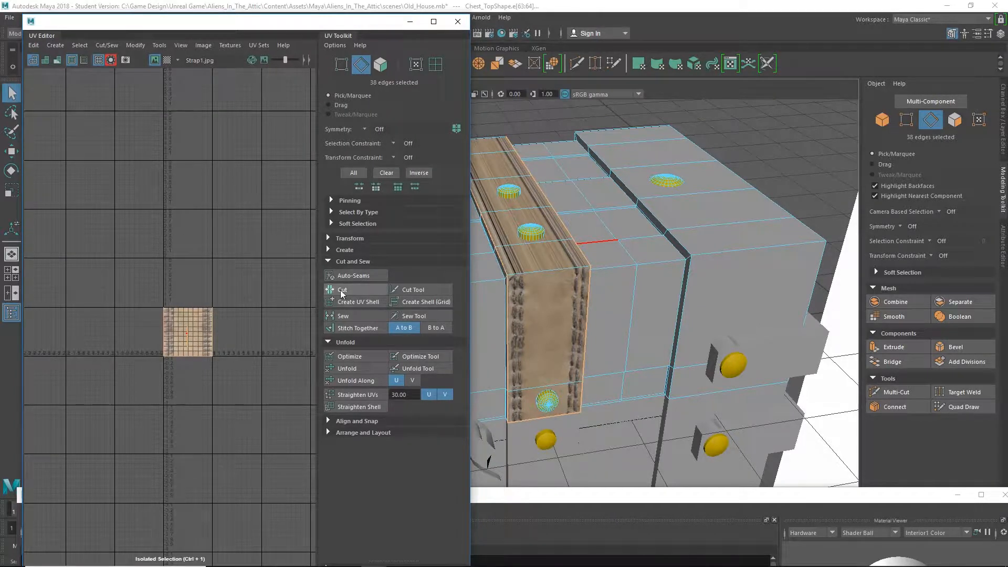
- Unfold the second strap's UVs into one long strip
left_click(331, 261)
left_click(330, 273)
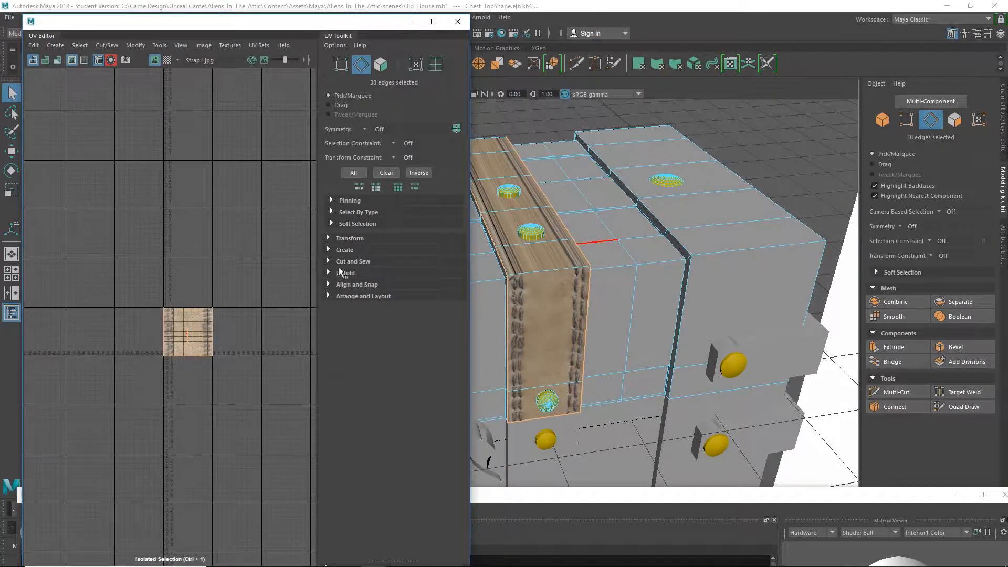
left_click(331, 261)
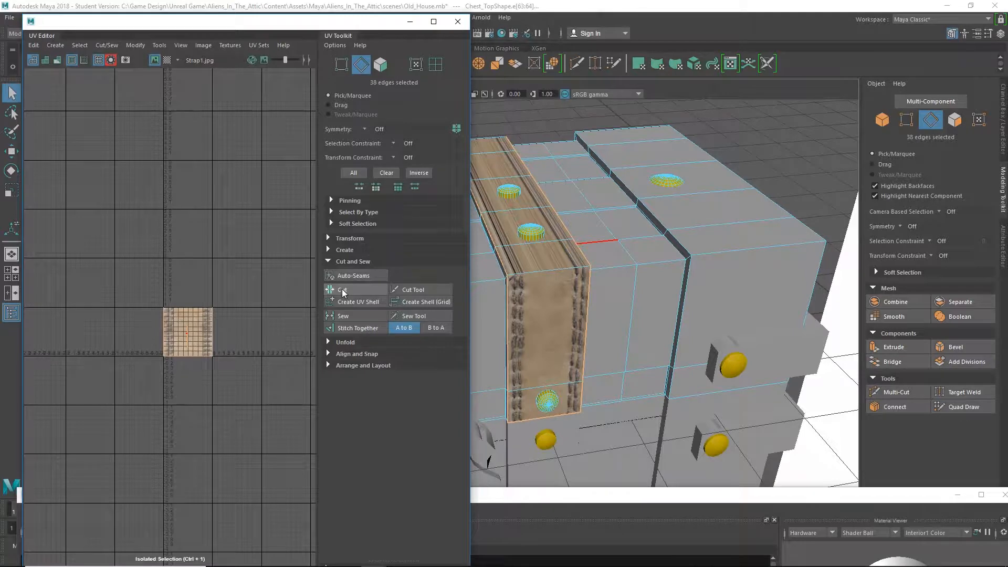
left_click(333, 262)
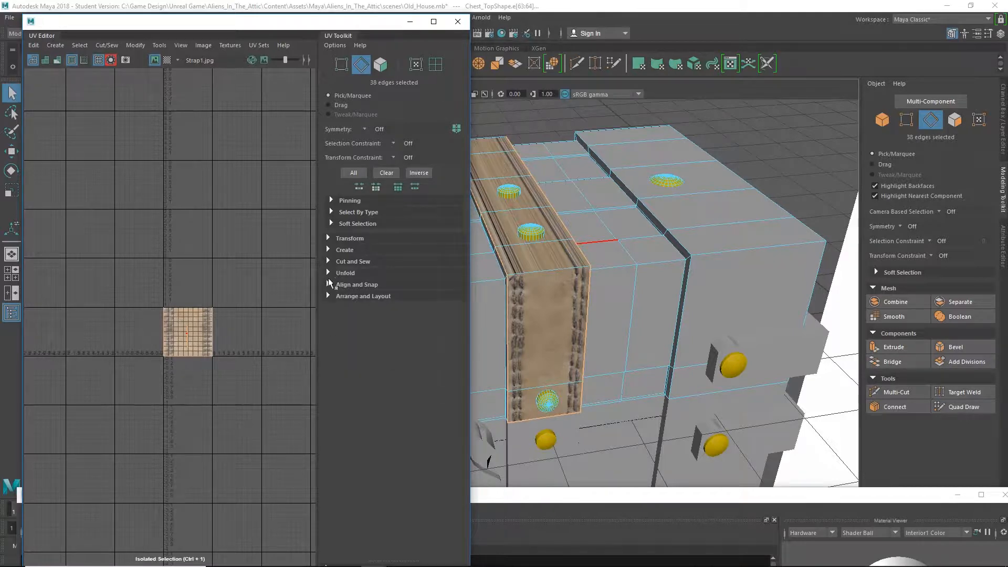
left_click(329, 273)
left_click(352, 299)
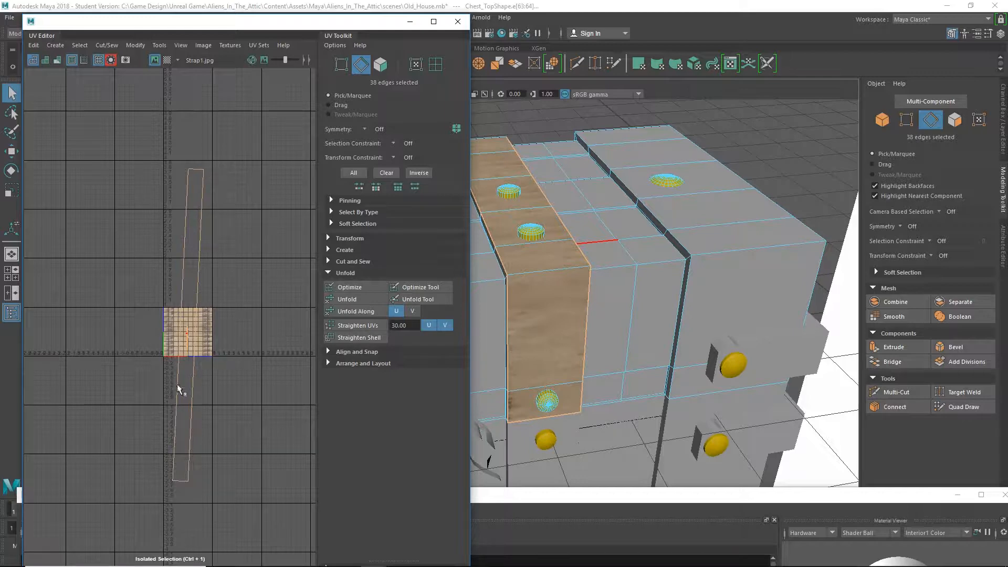
scroll(205, 283, "up", 2)
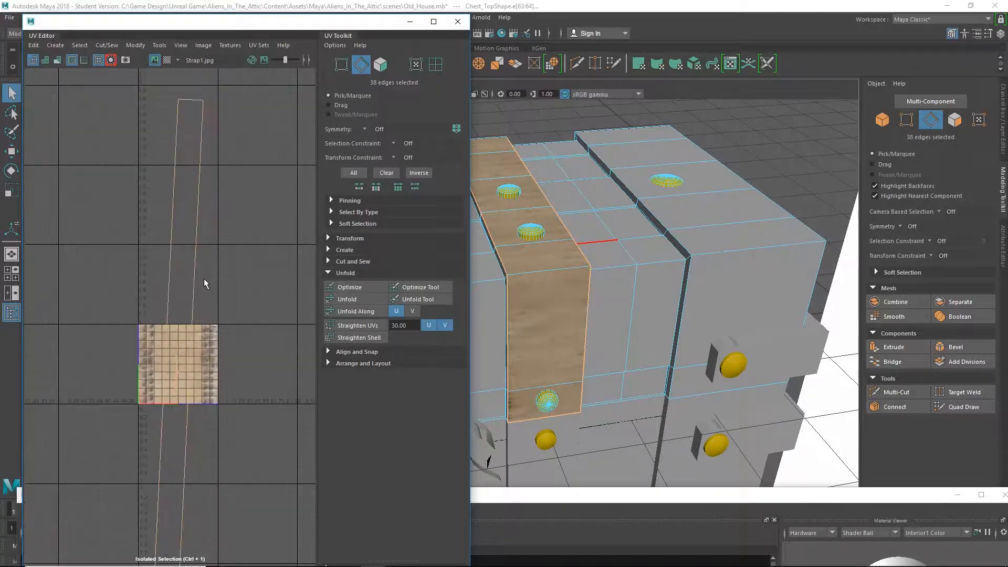
left_click(110, 60)
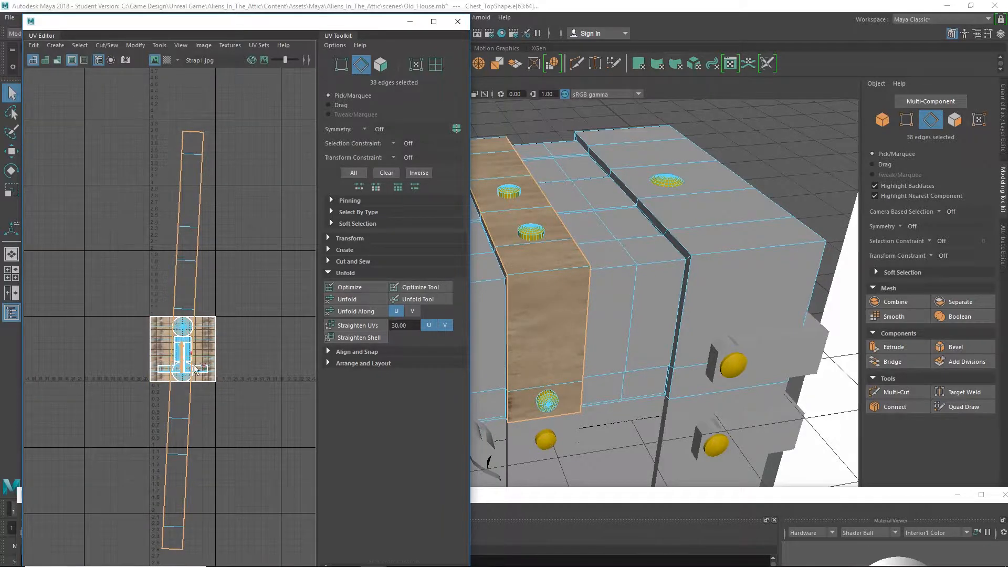
scroll(191, 383, "up", 5)
scroll(202, 213, "down", 2)
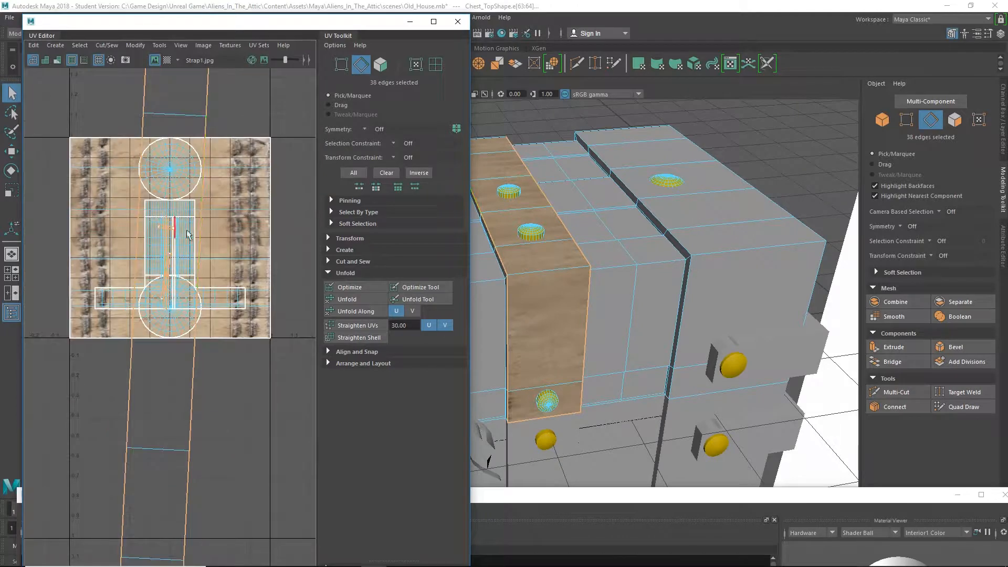
left_click(111, 59)
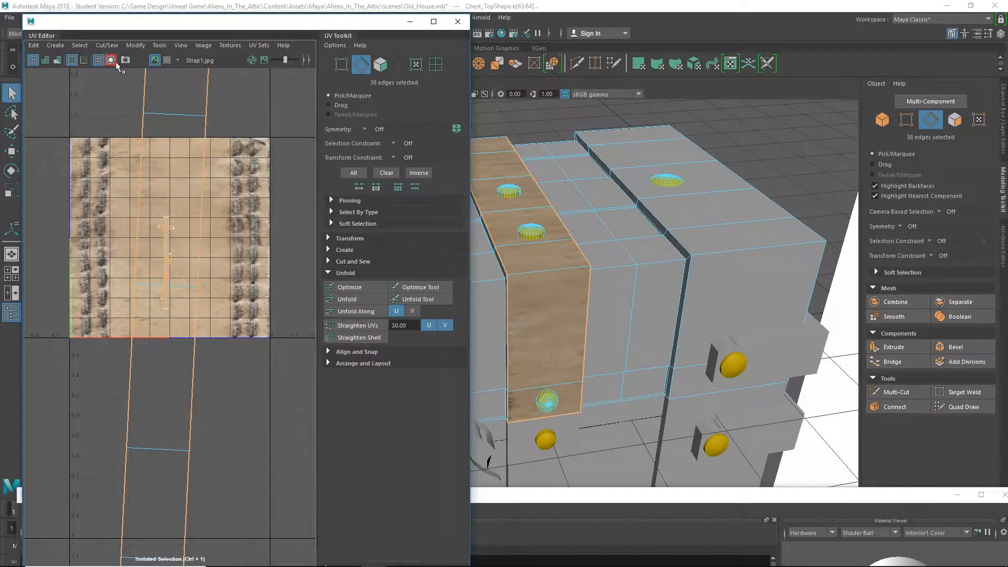
- Select the second strap's UV shell and scale it to fit inside the Strap1.jpg texture tile
right_click_drag(528, 301, 575, 284)
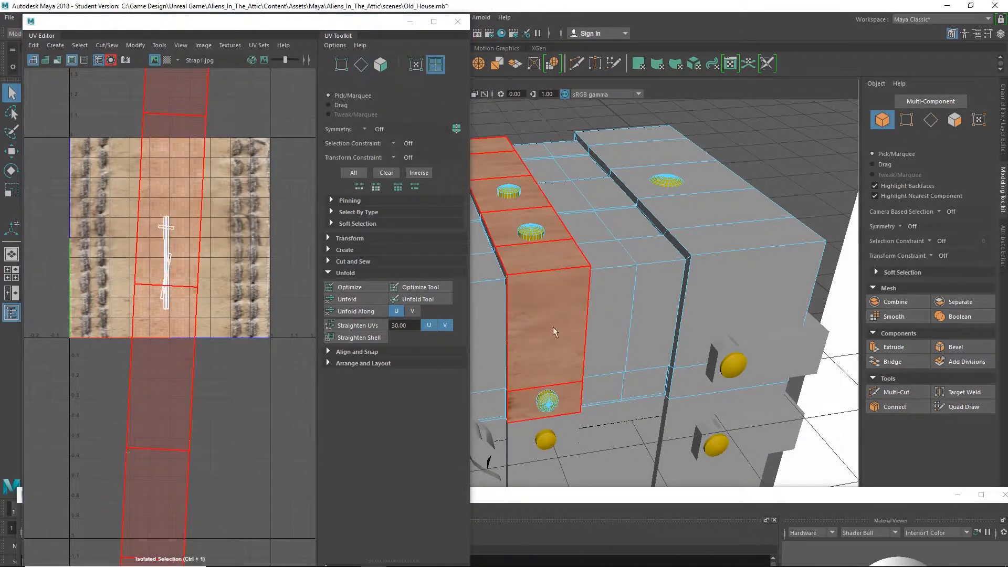
left_click(551, 339)
left_click(567, 325)
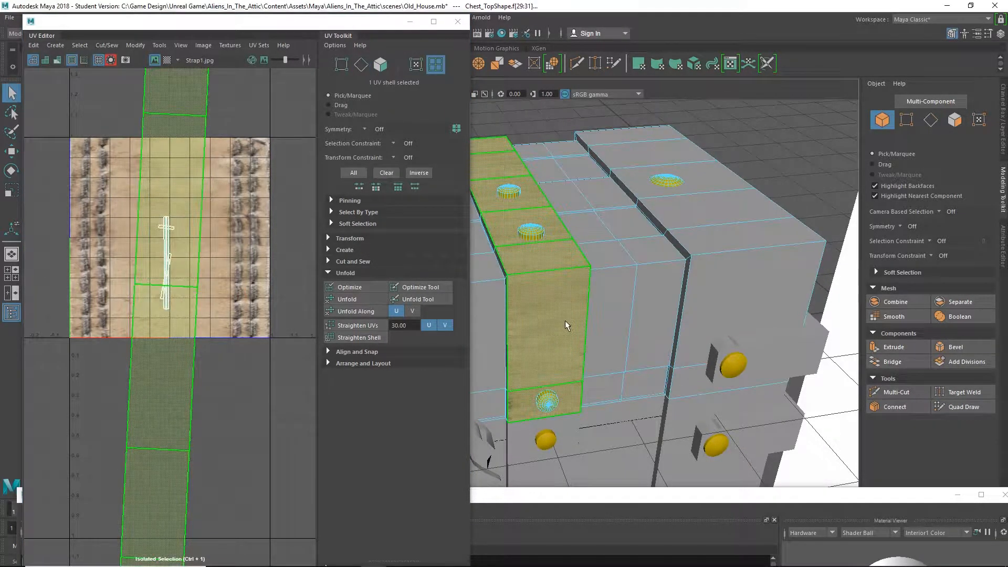
scroll(234, 459, "down", 5)
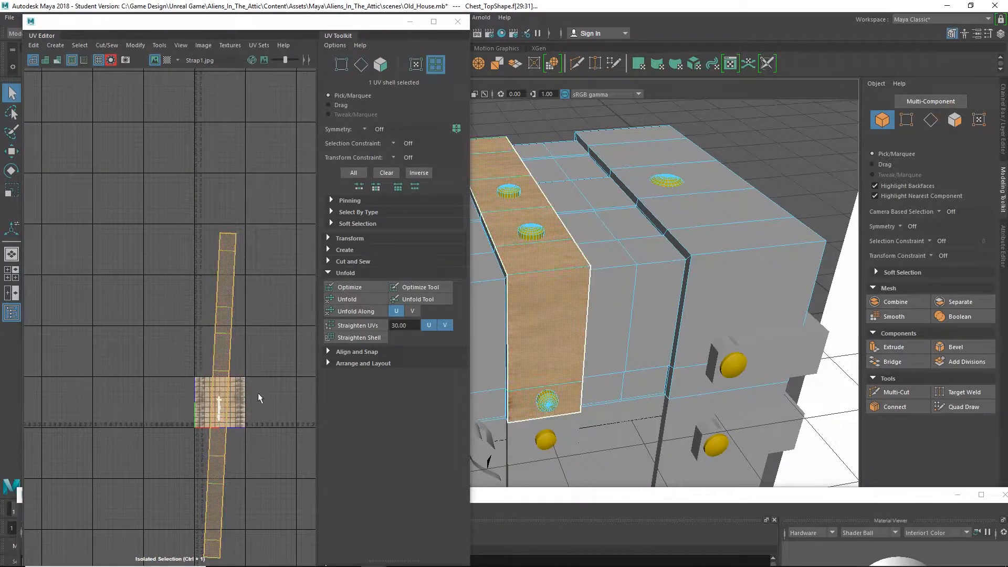
scroll(243, 391, "up", 3)
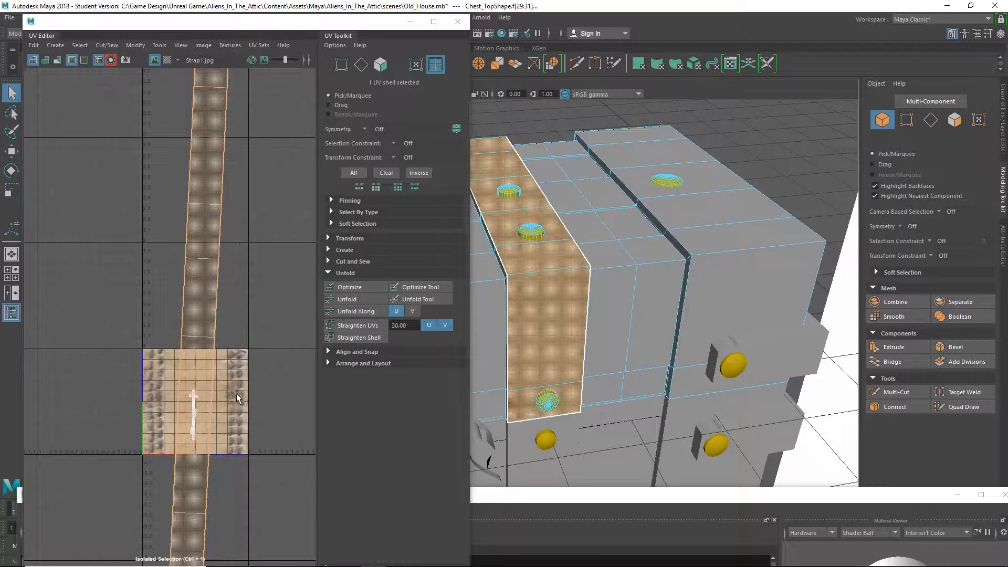
scroll(237, 393, "down", 2)
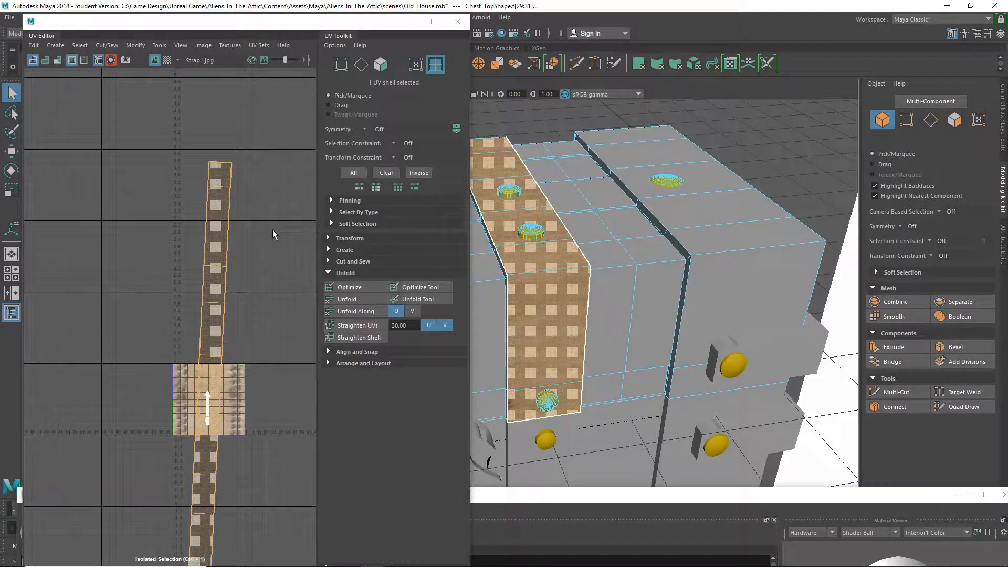
key("w")
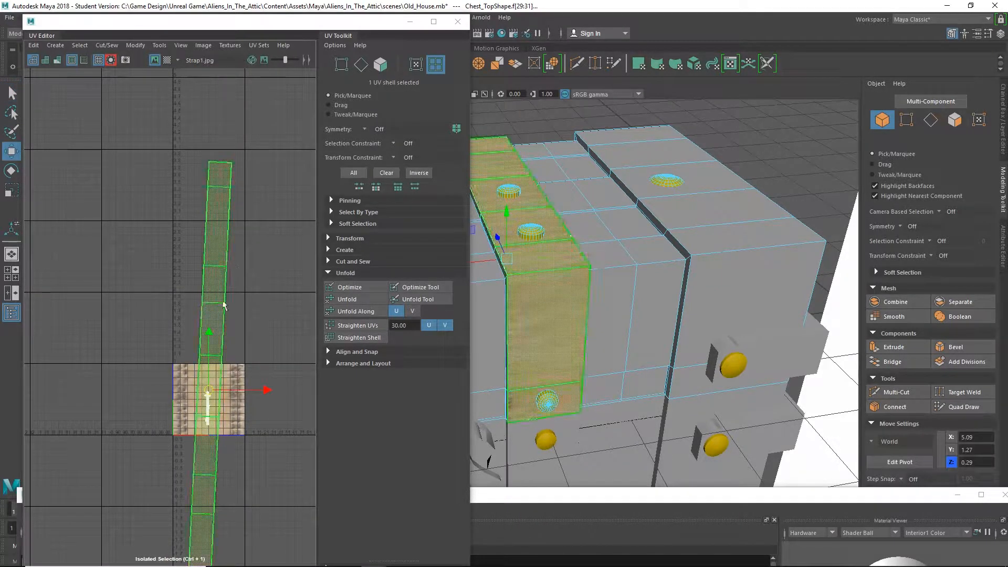
key("r")
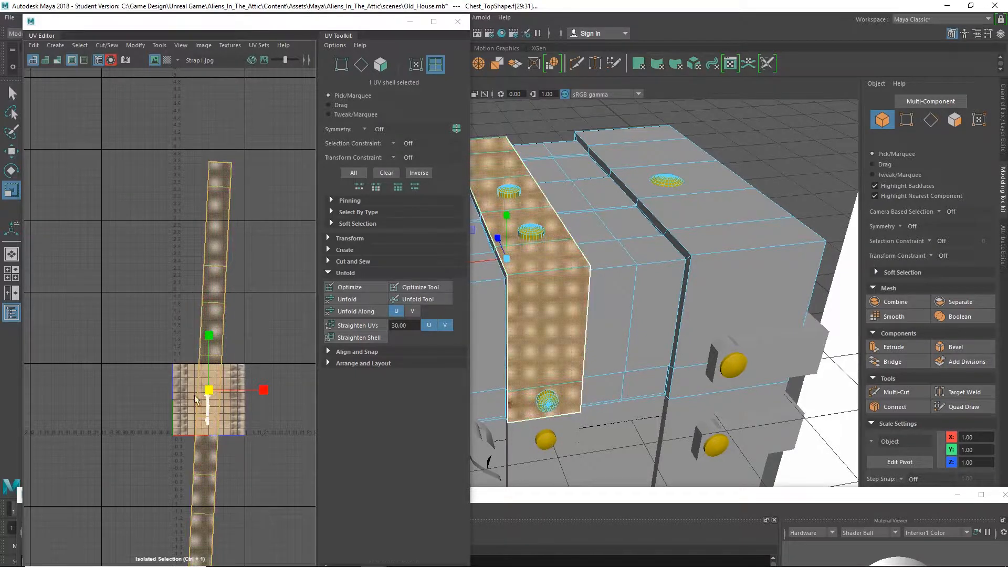
left_click_drag(214, 389, 292, 398)
- Select the strap shell's faces, narrow their UVs horizontally and rotate them slightly to reduce the slant
left_click(342, 64)
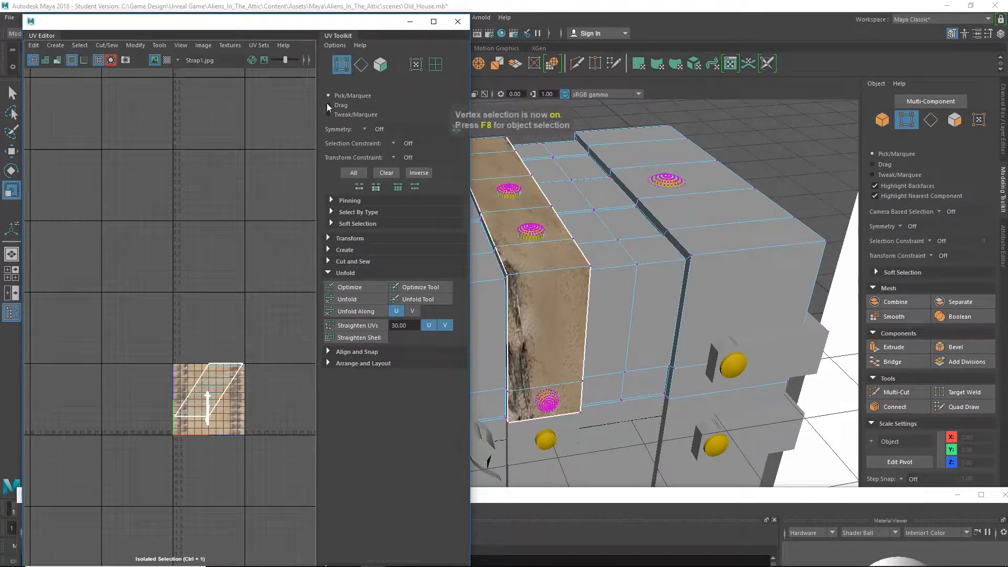
scroll(261, 427, "up", 4)
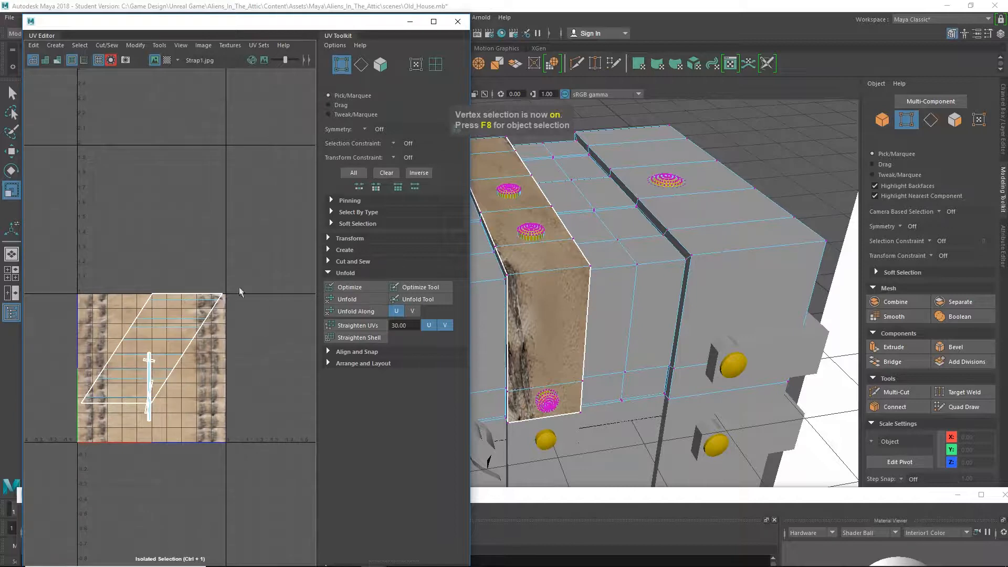
key("w")
key("e")
key("r")
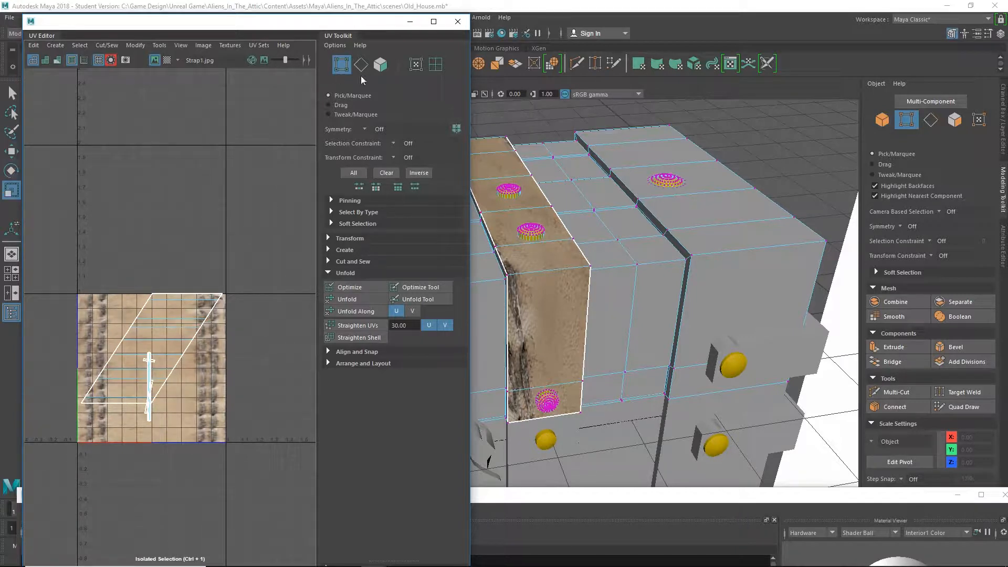
left_click(380, 65)
left_click_drag(208, 375, 171, 391)
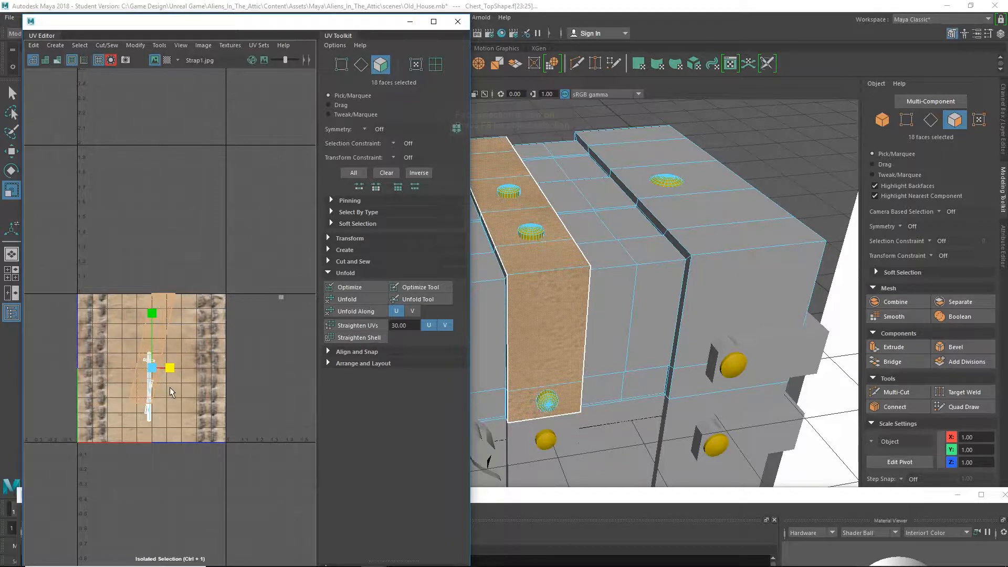
key("e")
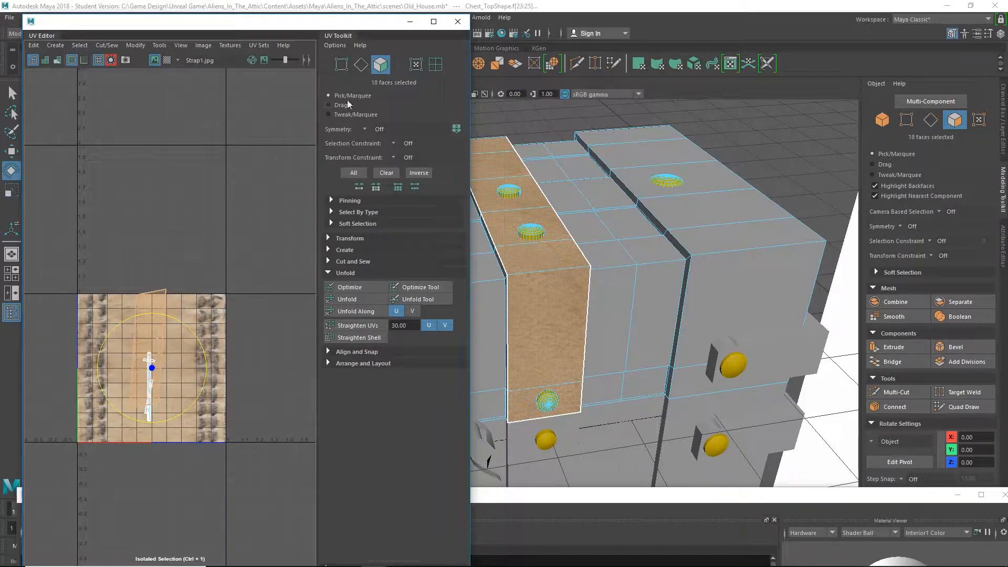
- Select the UVs along the strap shell's right side and align them vertically over the texture's right stitching
key("F9")
left_click_drag(222, 490, 156, 268)
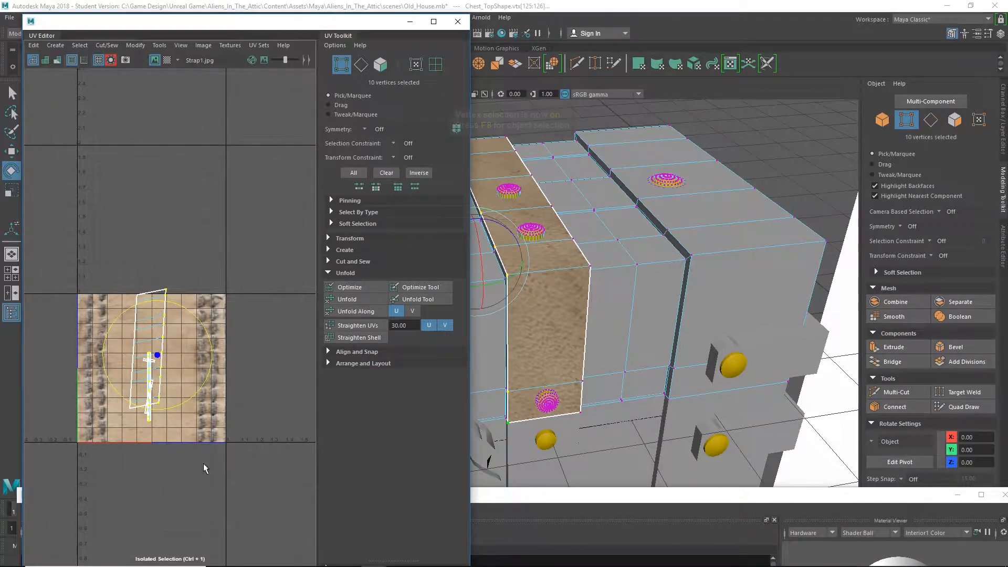
key("w")
mouse_move(212, 356)
left_mouse_down()
mouse_move(276, 368)
mouse_move(245, 354)
mouse_move(217, 363)
left_mouse_up()
key("r")
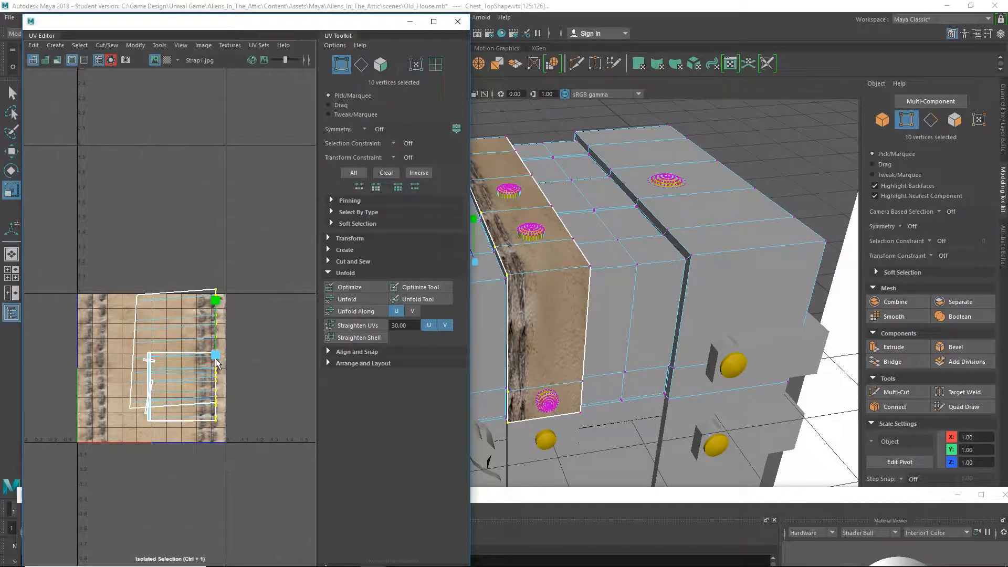
- Try to widen the strap shell by moving its left-side and right-side UVs out to the Strap1.jpg tile's edges
left_click_drag(86, 460, 142, 258)
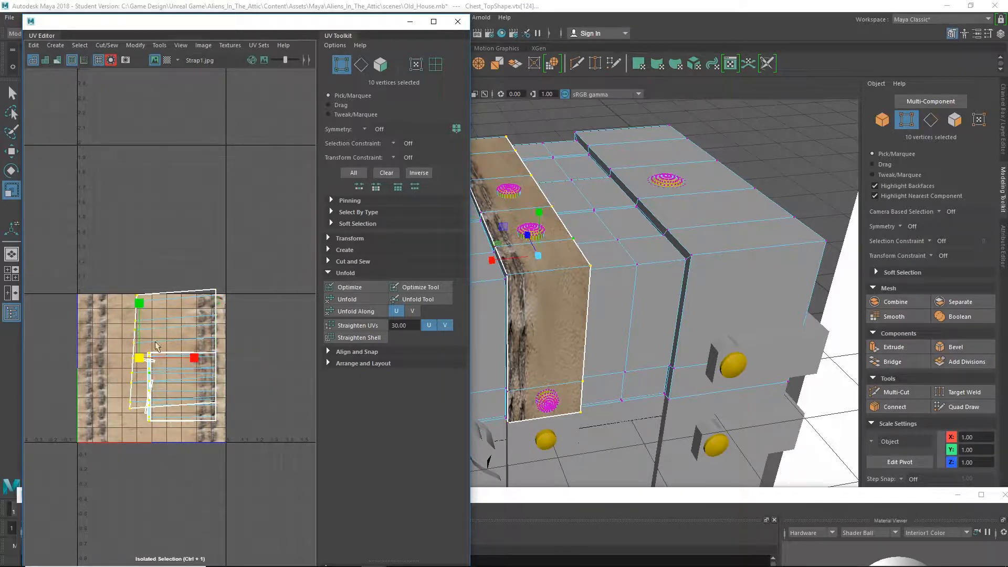
left_click_drag(197, 363, 142, 363)
key("w")
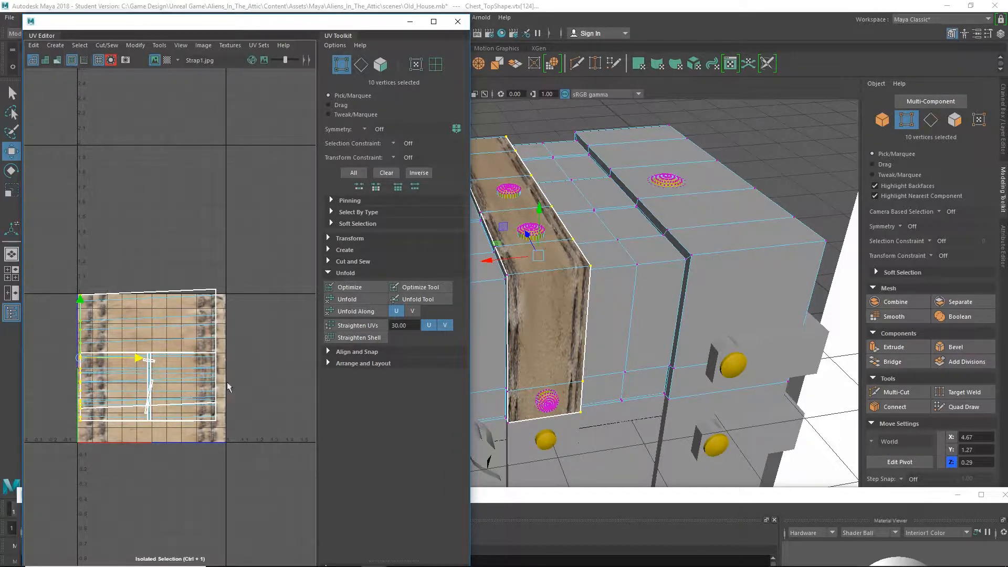
left_click_drag(262, 455, 219, 307)
left_click_drag(272, 361, 278, 366)
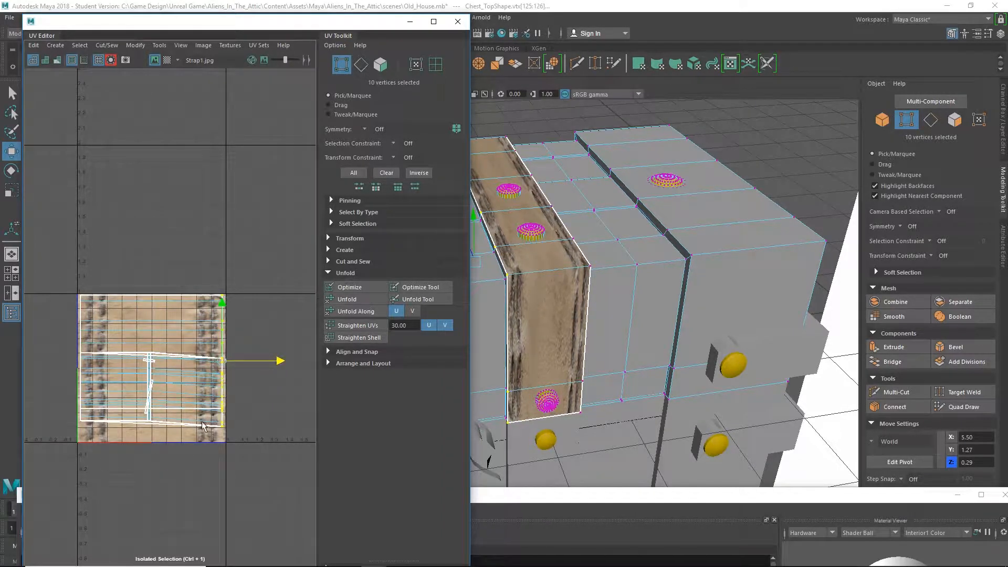
- Try to scale the strap shell's faces vertically in UV space and reposition them within the texture tile
left_click(381, 65)
key("r")
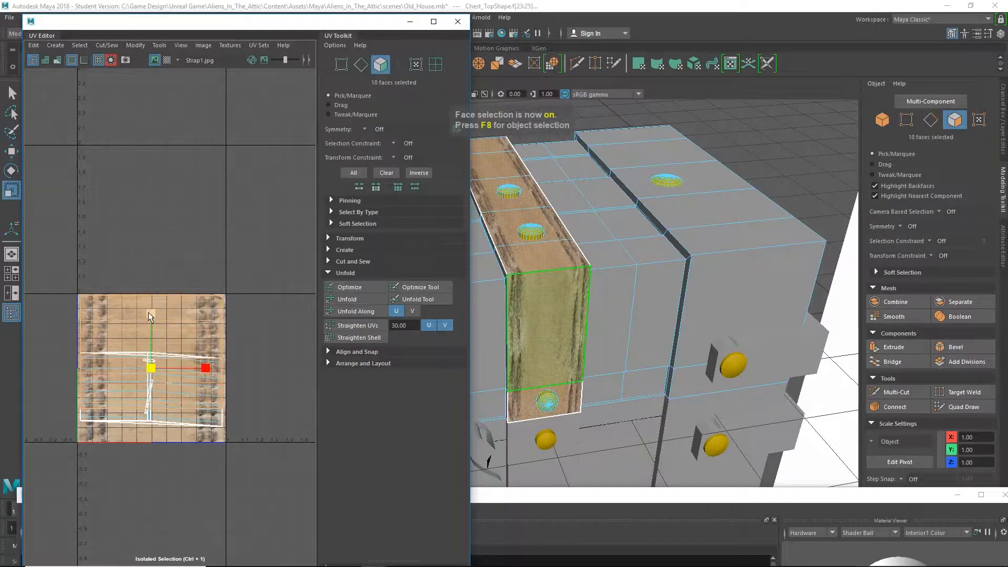
left_click_drag(149, 312, 150, 330)
key("w")
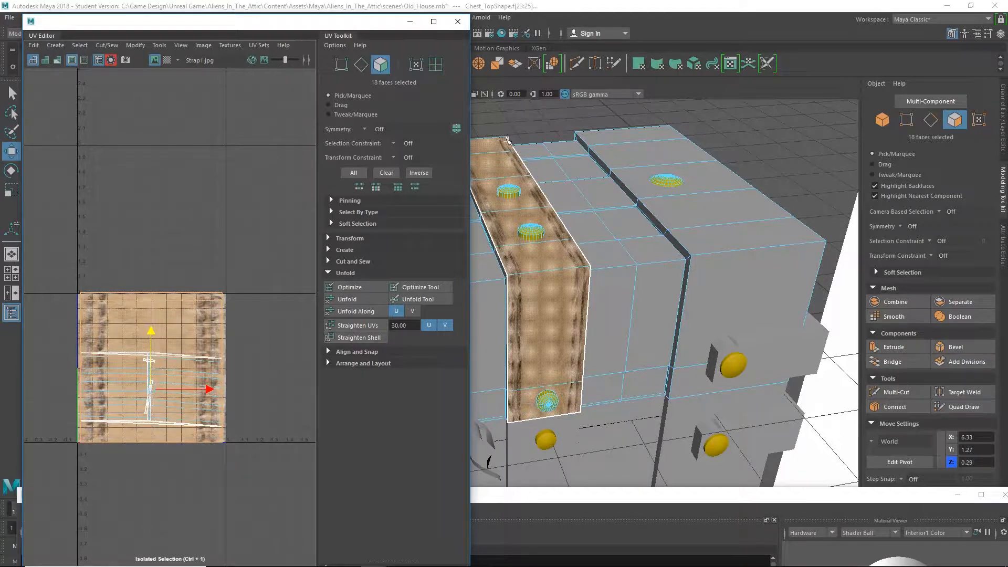
- Examine how the stitching runs along both straps from the front, side and top of the chest lid
scroll(625, 236, "down", 5)
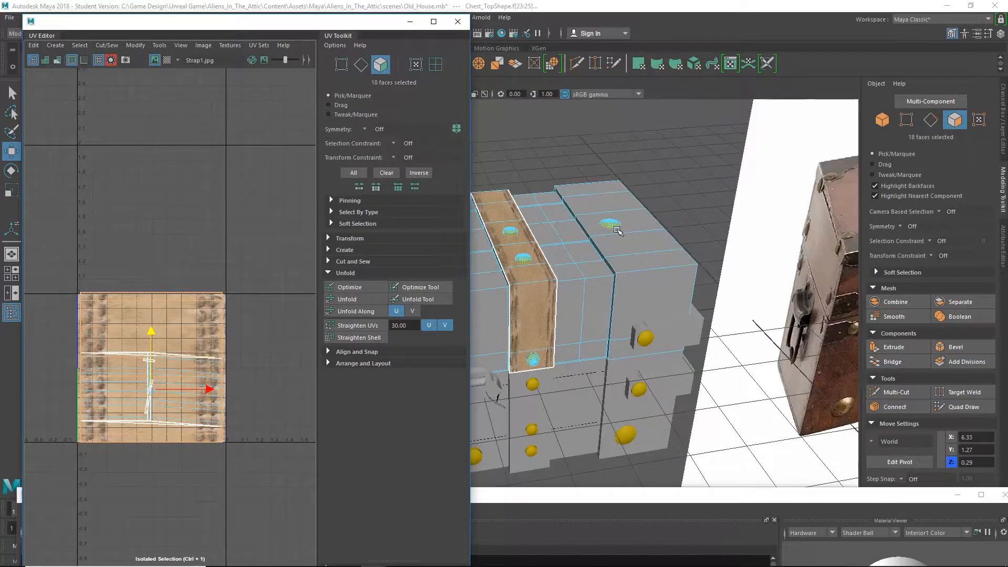
middle_click_drag(612, 236, 739, 224, "alt")
left_click_drag(679, 290, 606, 312, "alt")
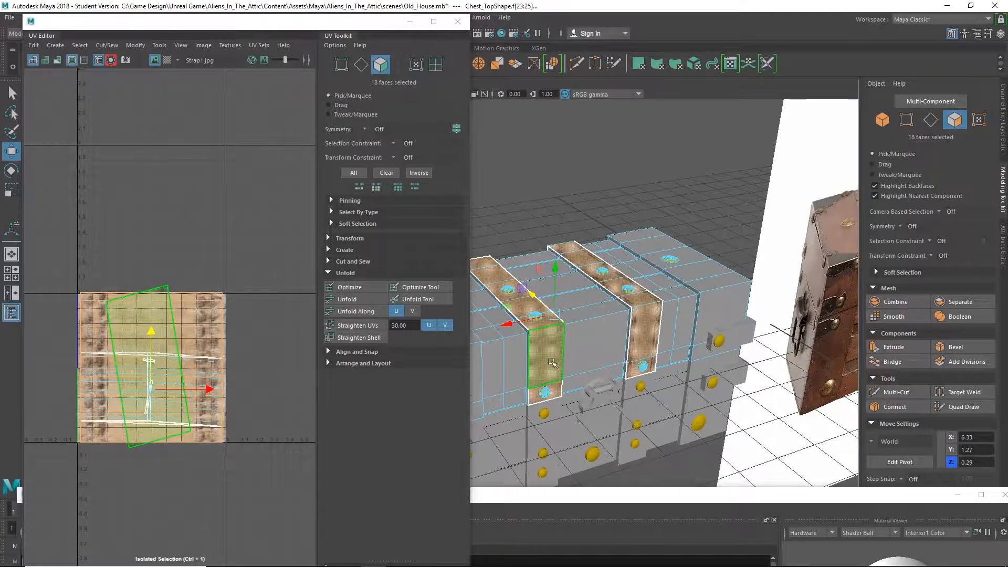
left_click_drag(679, 320, 573, 301, "alt")
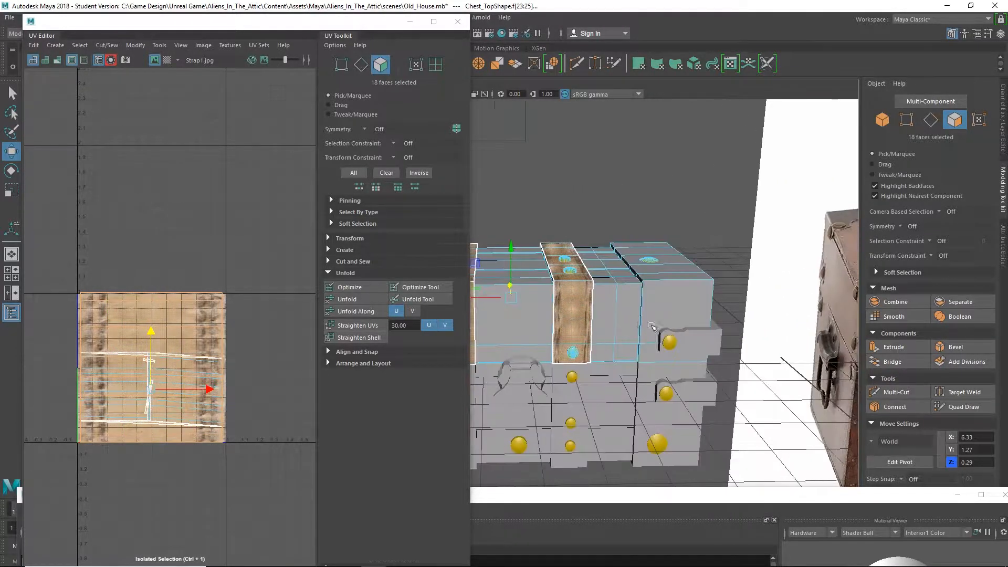
scroll(574, 296, "up", 5)
left_click_drag(663, 313, 605, 358, "alt")
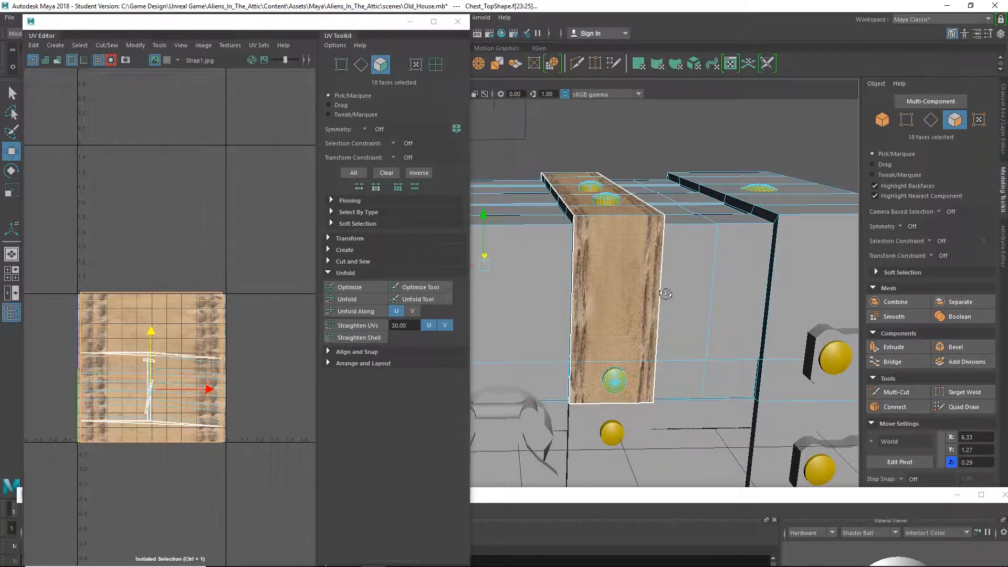
left_click_drag(666, 294, 663, 308, "alt")
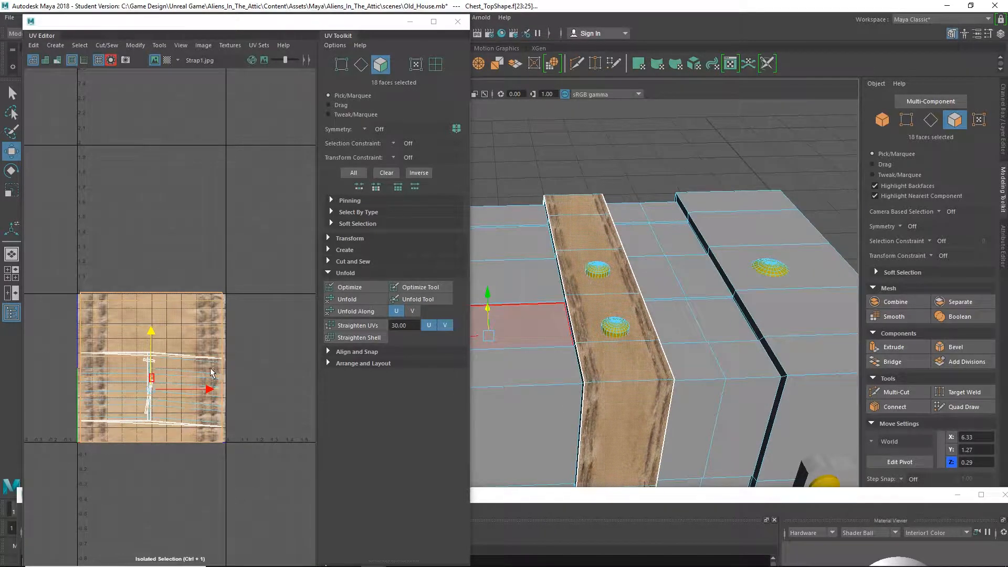
- Undo the strap's latest UV edits back to the narrow, slanted shell
key("ctrl+z")
key("ctrl+z")
key("ctrl+z")
key("ctrl+z")
key("ctrl+z")
key("ctrl+z")
key("ctrl+z")
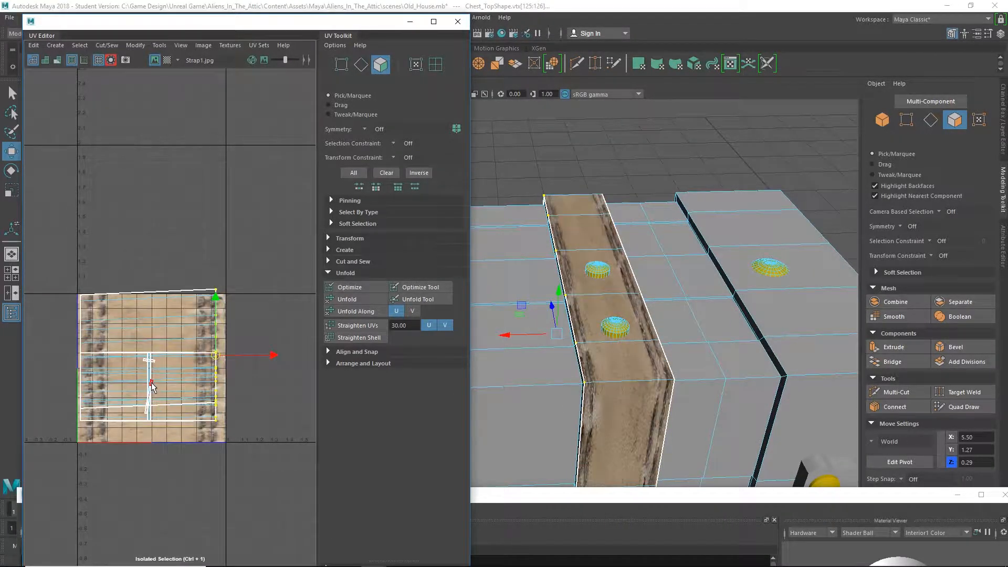
key("ctrl+z")
key("ctrl+z")
key("ctrl+z")
key("ctrl+z")
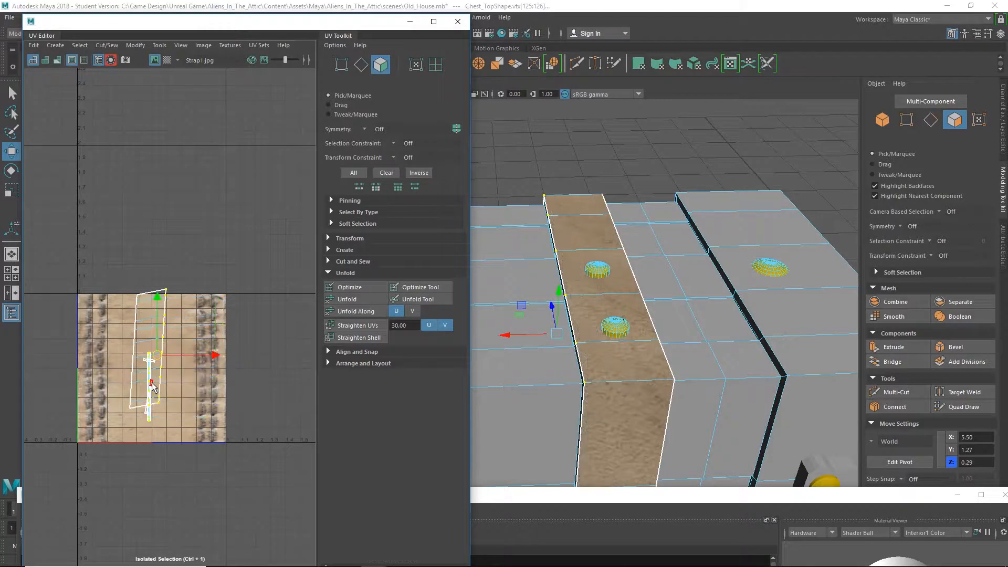
- Move the strap's UV shell off to the side of the texture tile and the remaining UV shells above it
left_click(189, 358)
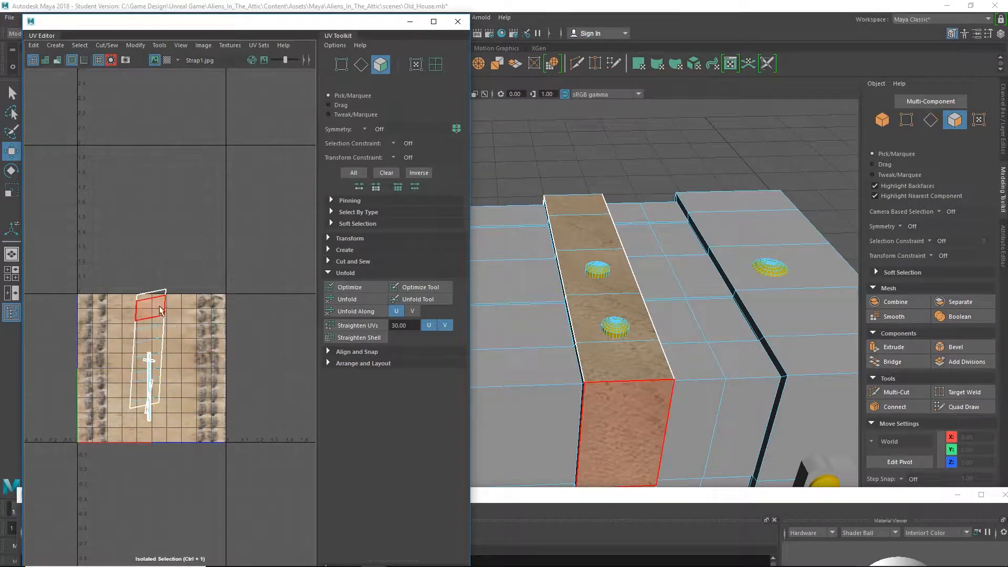
right_click_drag(585, 302, 685, 255)
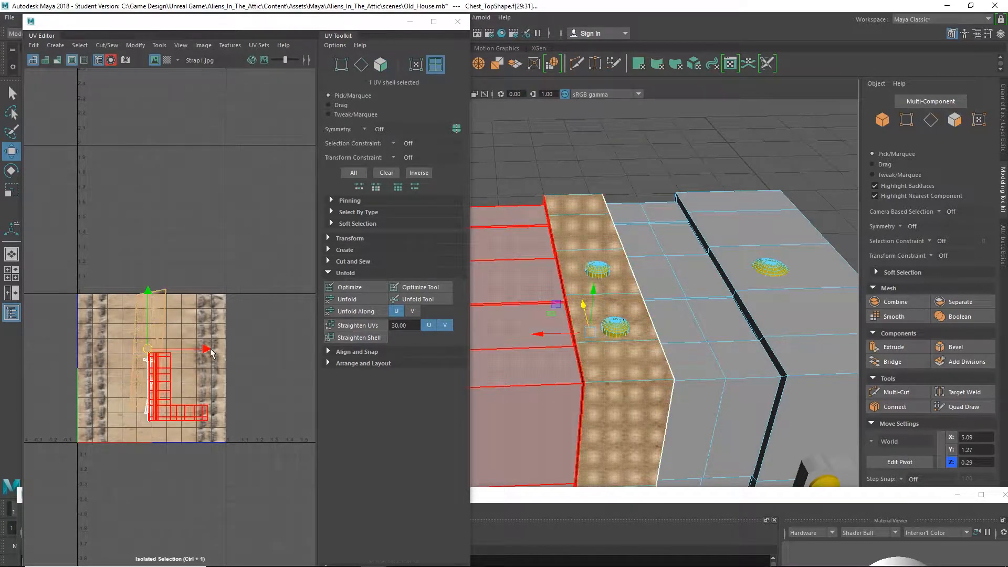
left_click_drag(210, 350, 332, 361)
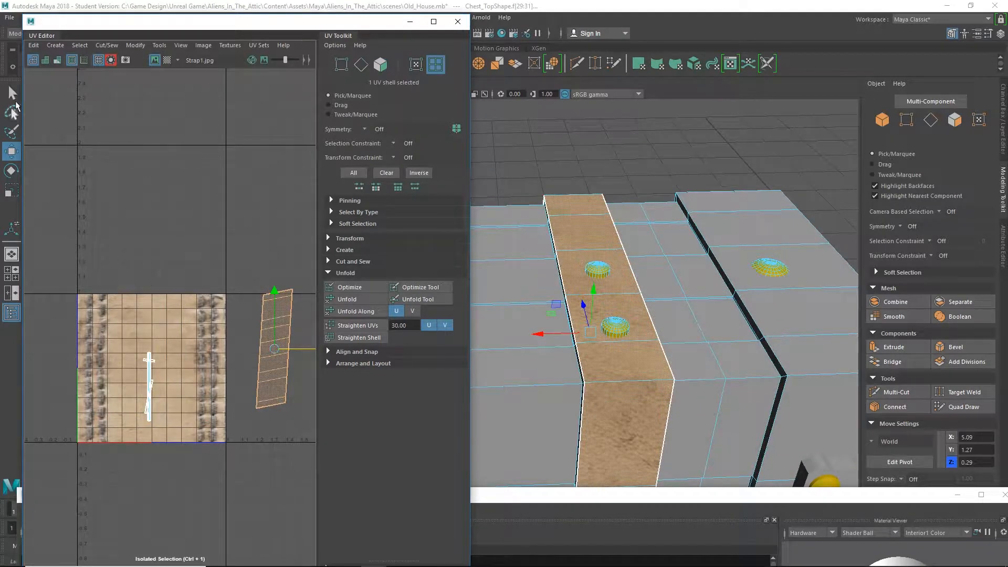
left_click_drag(73, 242, 215, 487)
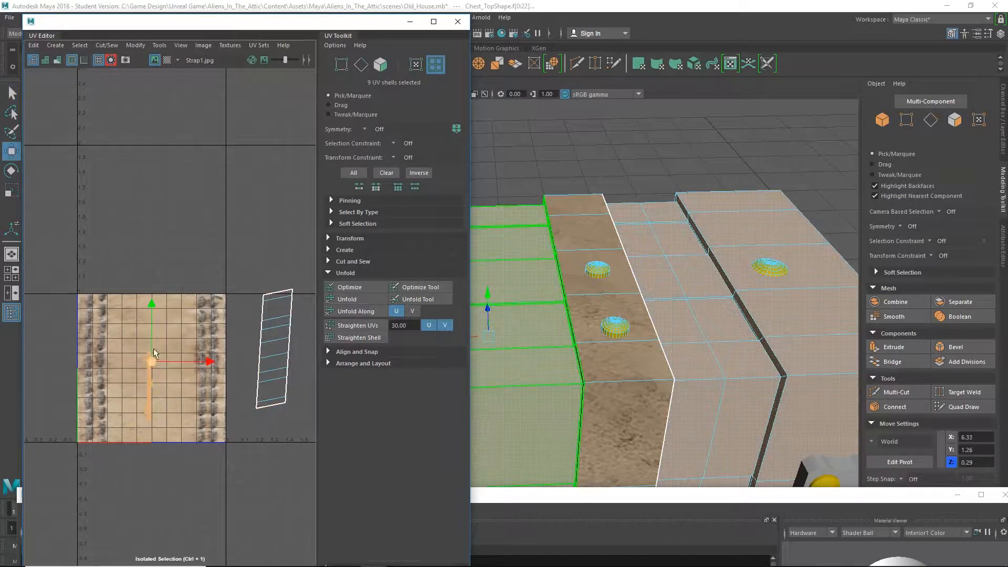
left_click_drag(152, 306, 197, 103)
- Move the strap's UV shell back onto the texture tile and scale it horizontally to span the tile's width
left_click(282, 360)
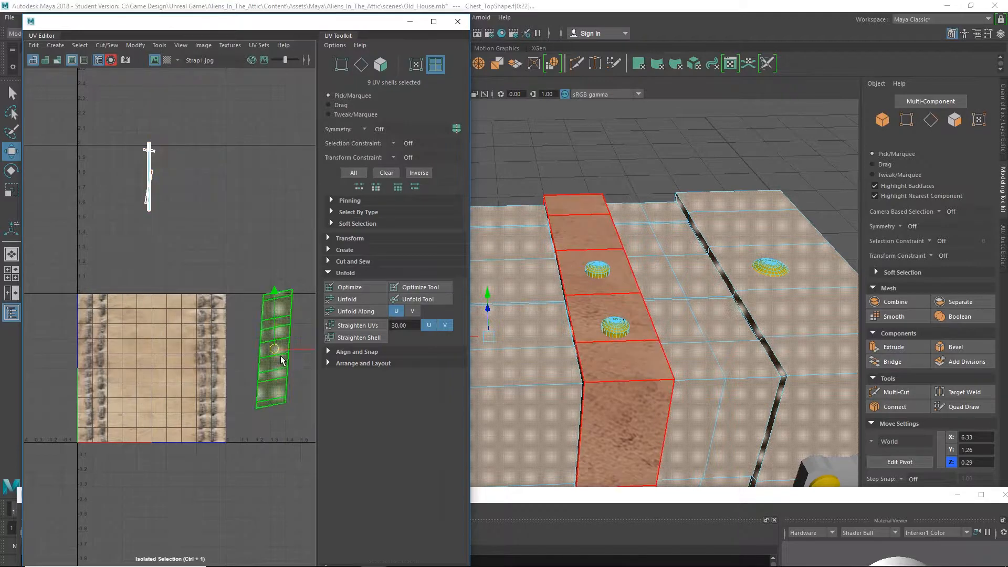
left_click_drag(302, 353, 181, 348)
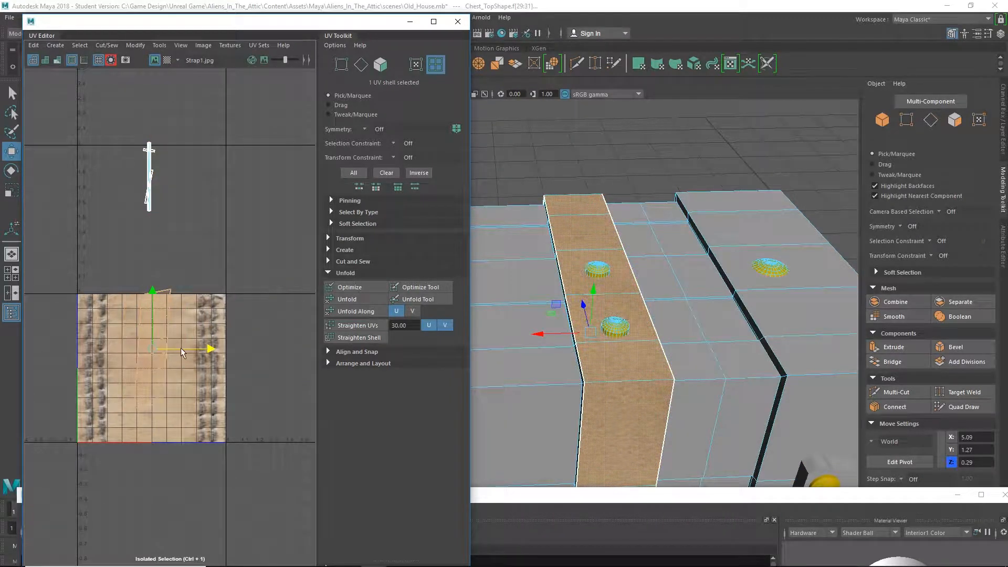
middle_click_drag(642, 322, 757, 307, "alt")
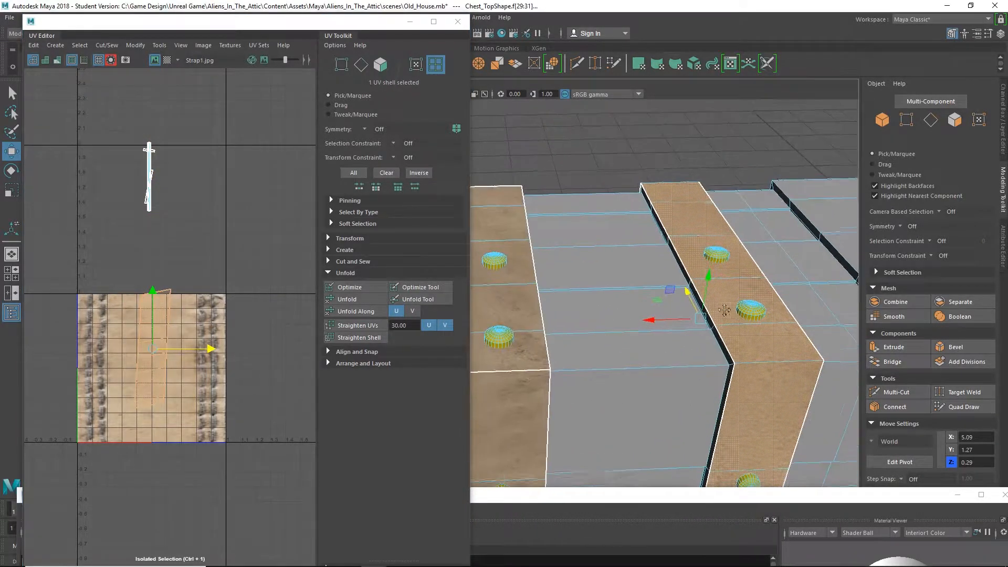
key("r")
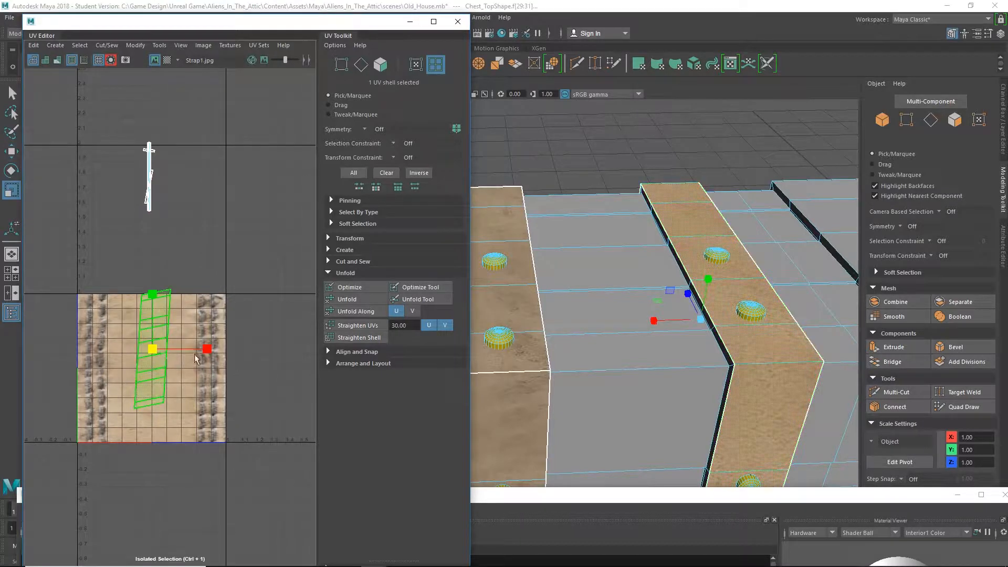
left_click_drag(207, 349, 370, 373)
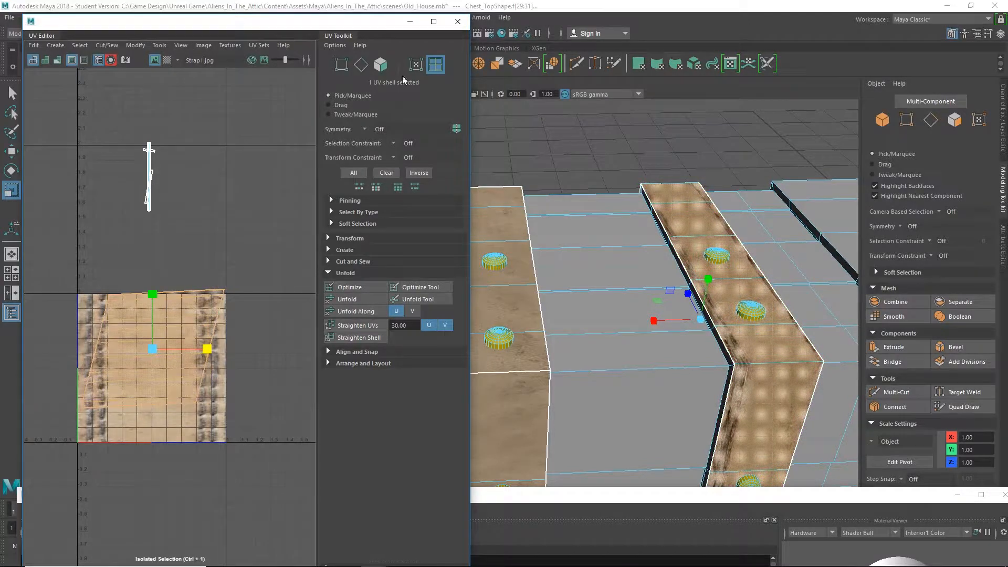
- Align the UVs along the strap shell's right side and left side into straight vertical lines
left_click(341, 64)
left_click_drag(249, 444, 176, 275)
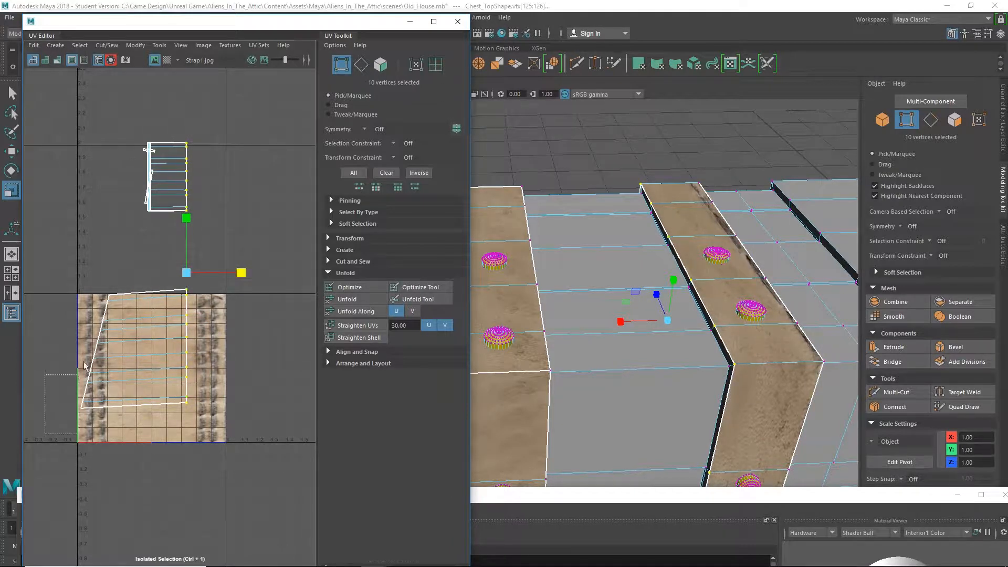
left_click_drag(85, 366, 115, 279)
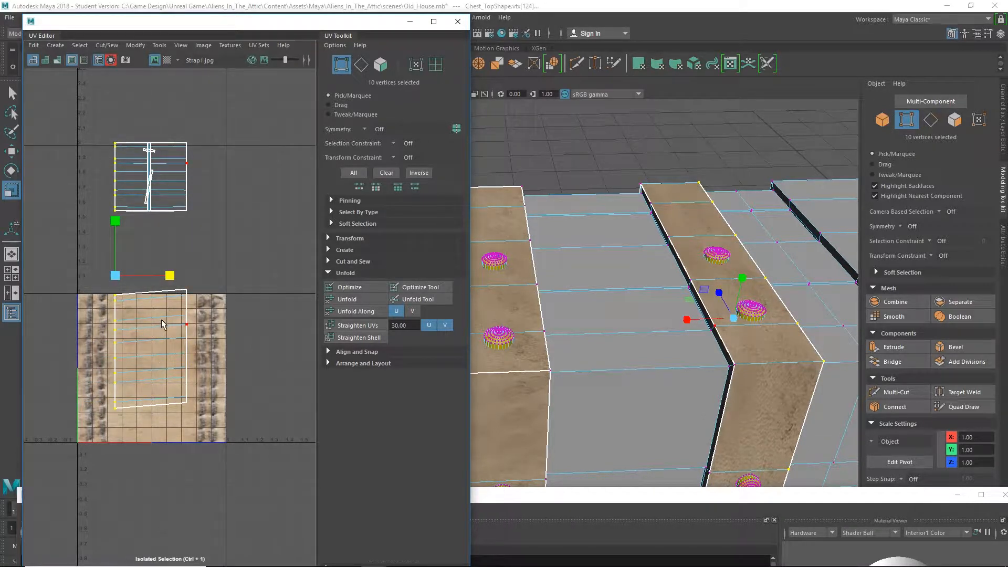
- Select the strap shell's faces, scale their UVs across the texture tile and move them down within it
left_click(380, 65)
left_click(162, 321)
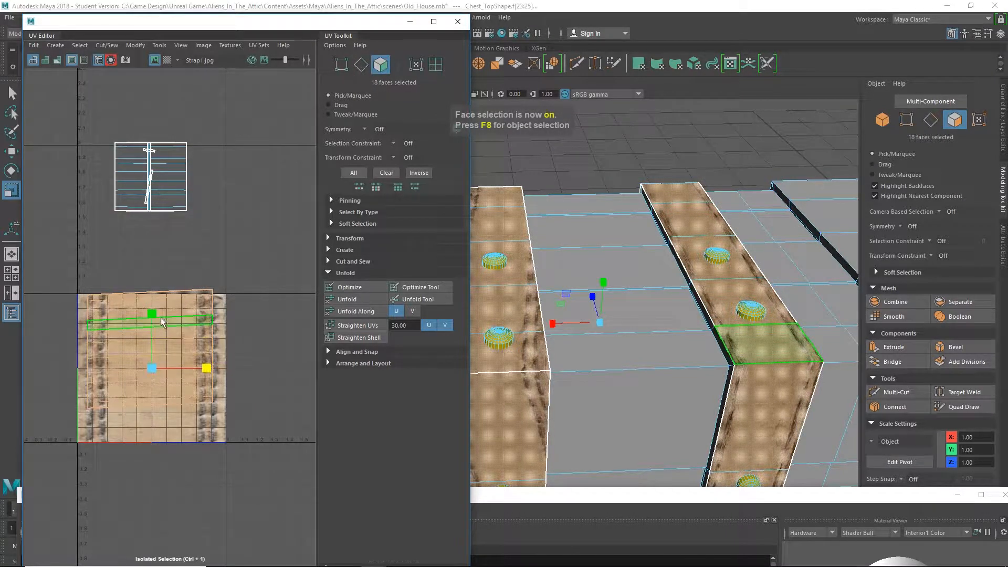
mouse_move(152, 314)
left_mouse_down()
mouse_move(156, 306)
mouse_move(155, 333)
left_mouse_up()
key("w")
key("r")
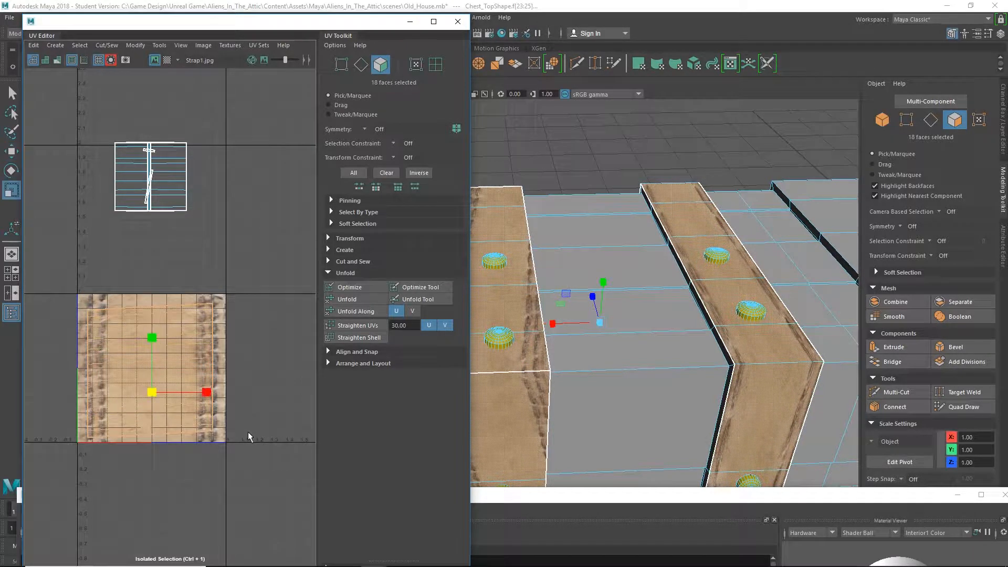
- Move the strap shell's right-side and left-side UVs outward past the stitching to the texture tile's edges
left_click(341, 67)
left_click_drag(242, 462, 202, 241)
key("w")
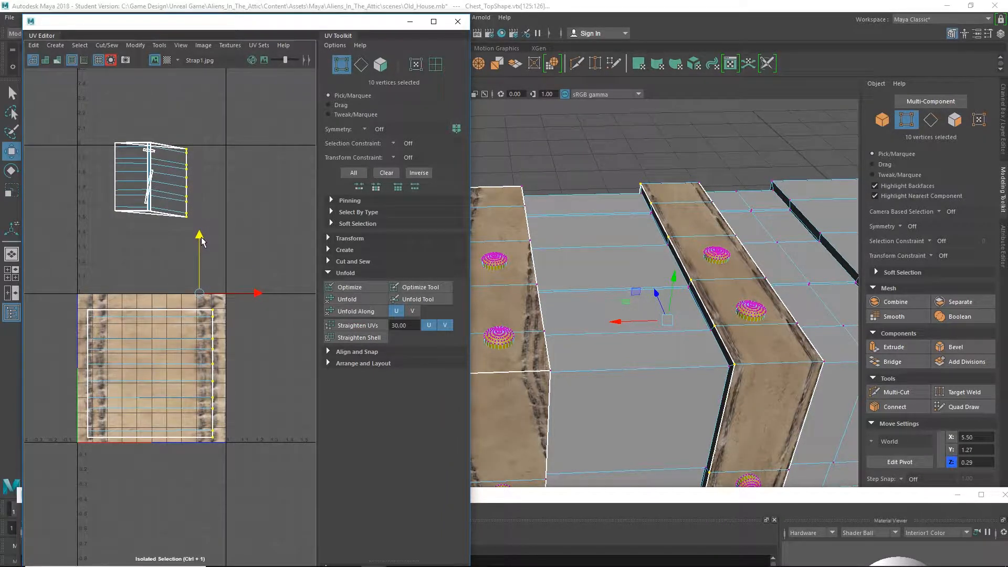
left_click_drag(255, 293, 267, 290)
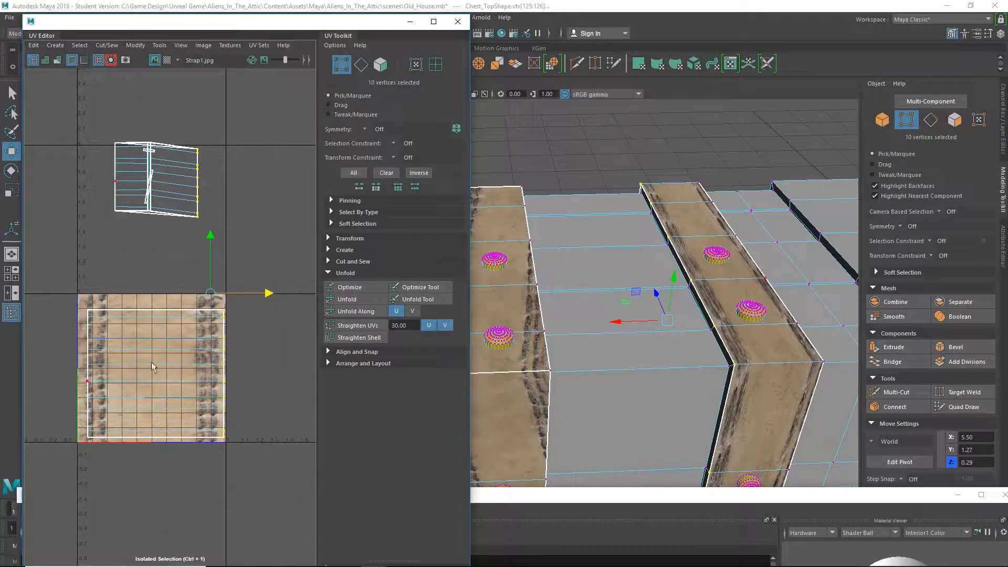
left_click_drag(55, 459, 153, 292)
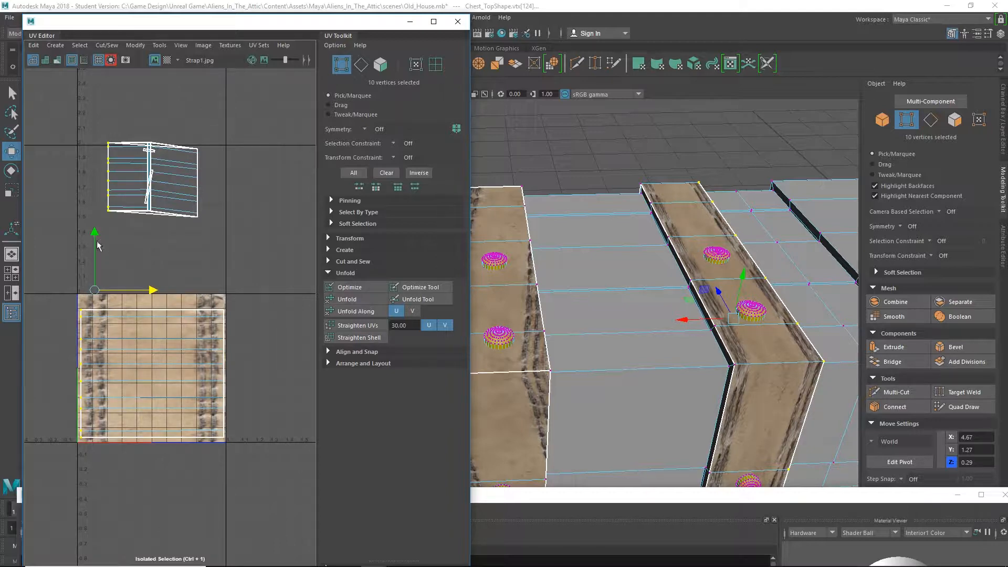
left_click_drag(94, 234, 93, 238)
key("ctrl+z")
- Select the strap shell's faces, scale their UVs vertically to fill the texture tile, and check the stitching on the strap
left_click_drag(265, 330, 72, 270)
left_click(138, 346)
left_click(380, 66)
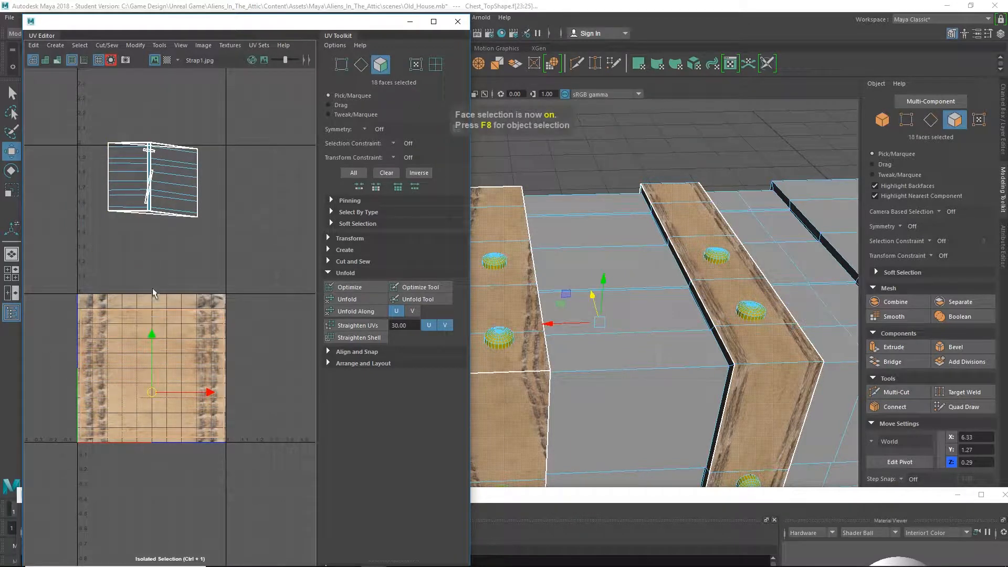
key("r")
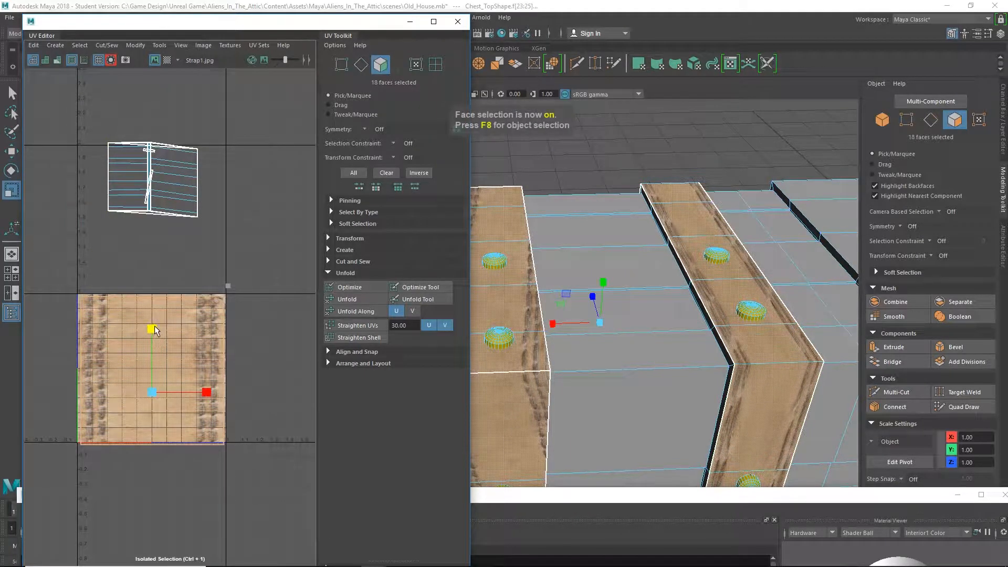
key("w")
left_click_drag(152, 329, 152, 328)
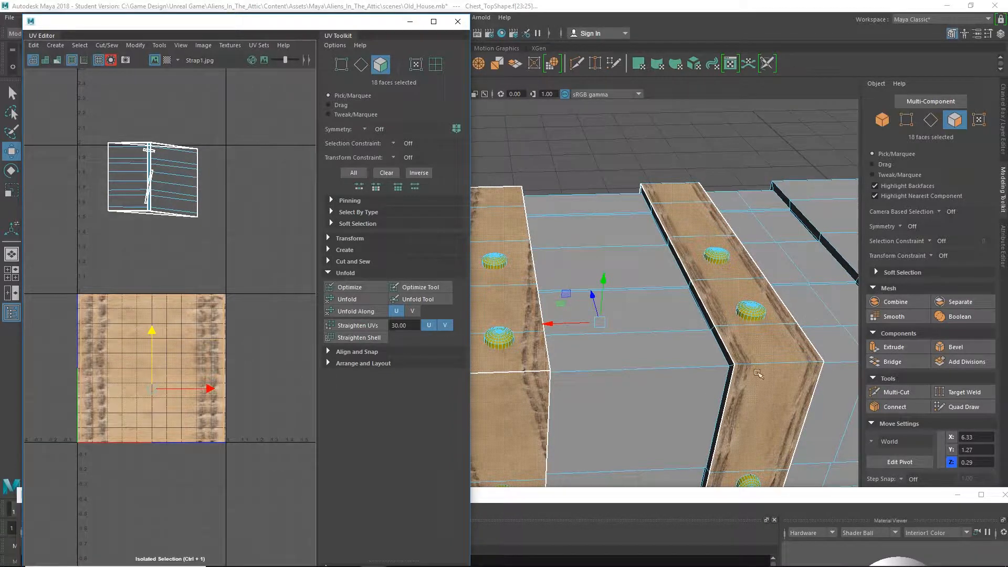
left_click_drag(757, 373, 740, 304, "alt")
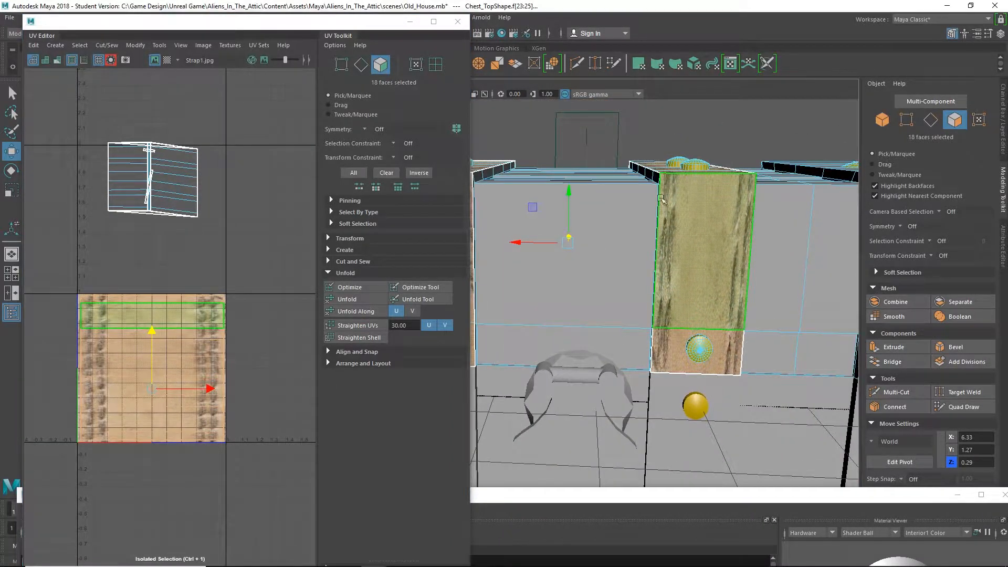
left_click_drag(730, 216, 784, 190, "alt")
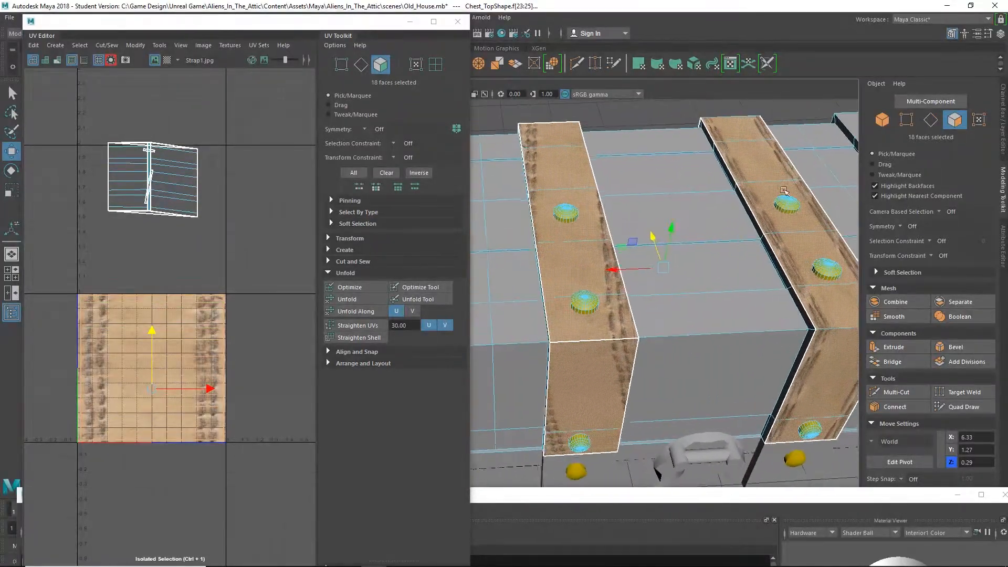
middle_click_drag(751, 257, 581, 262, "alt")
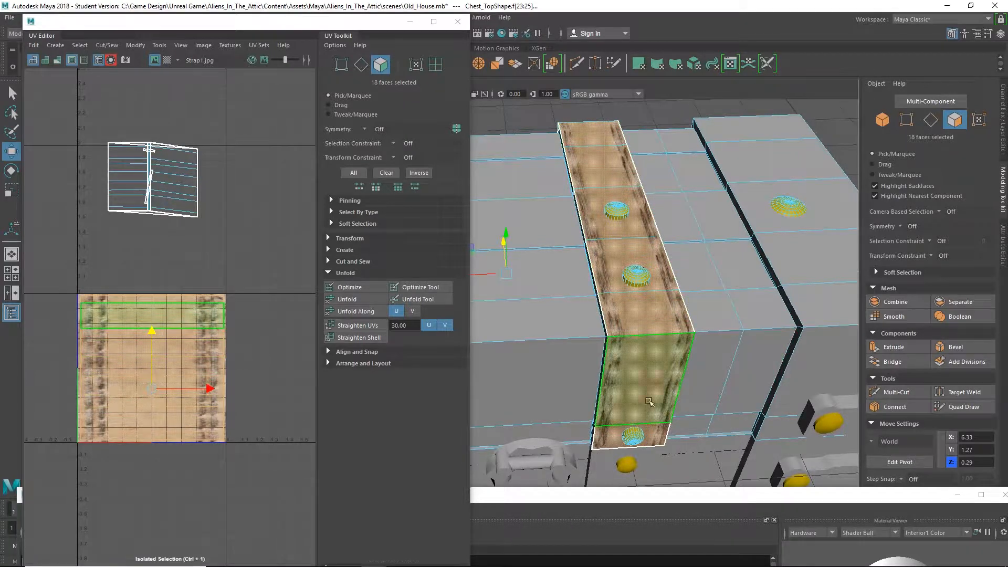
- Set the second Repeat UV value of the strap file texture's place2dTexture1 node to 5
left_click_drag(656, 496, 708, 145)
left_click(587, 461)
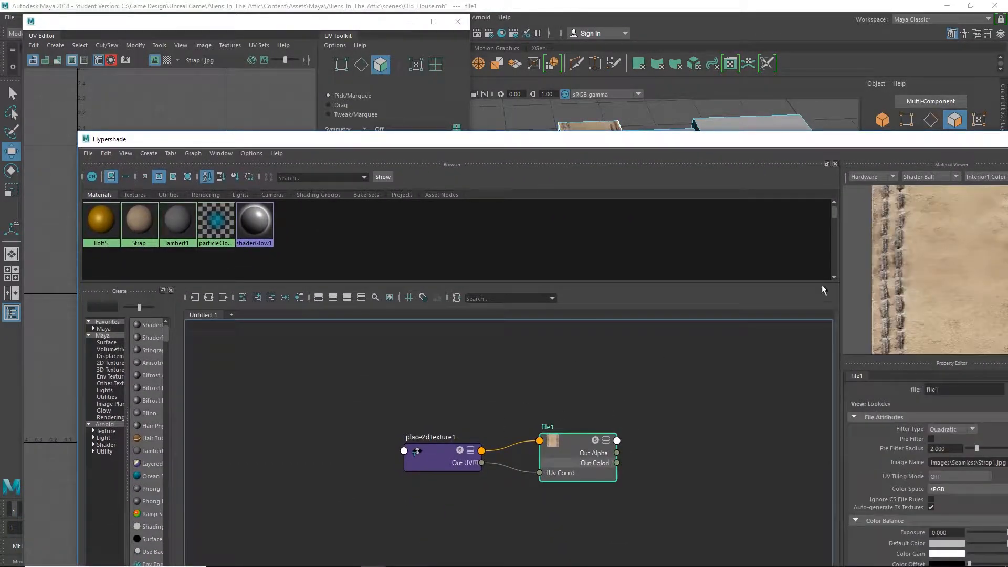
left_click(443, 455)
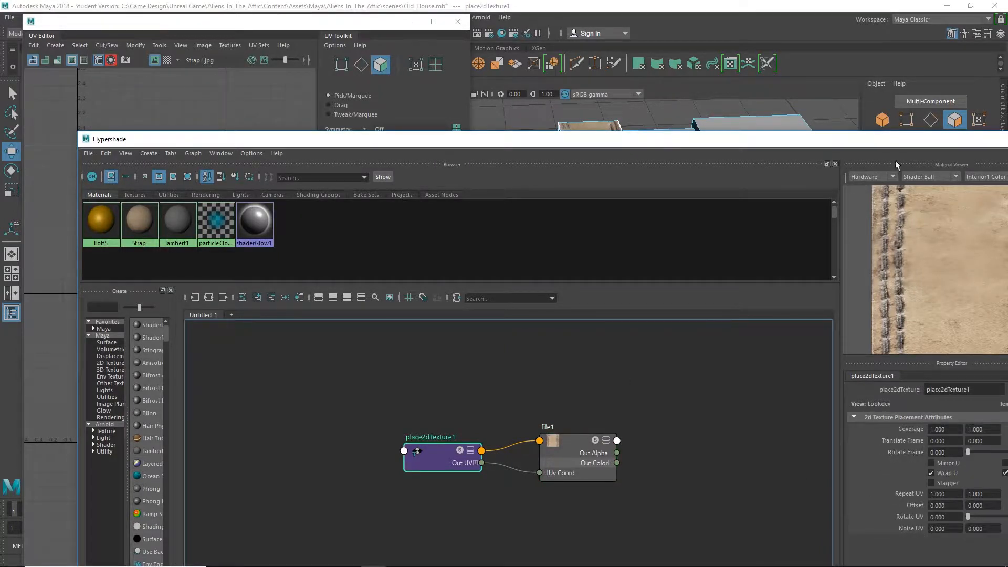
left_click_drag(895, 144, 788, 141)
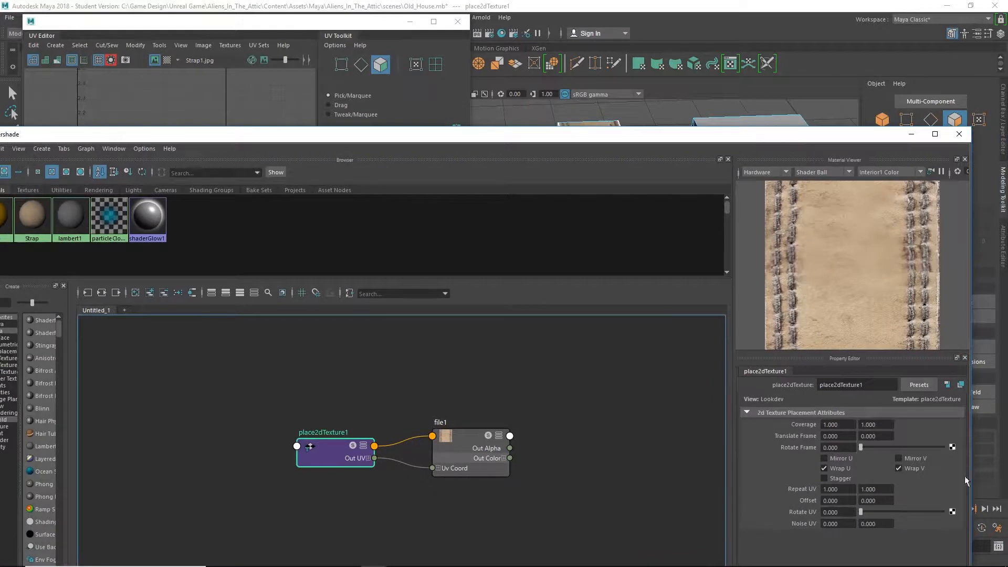
left_click(868, 490)
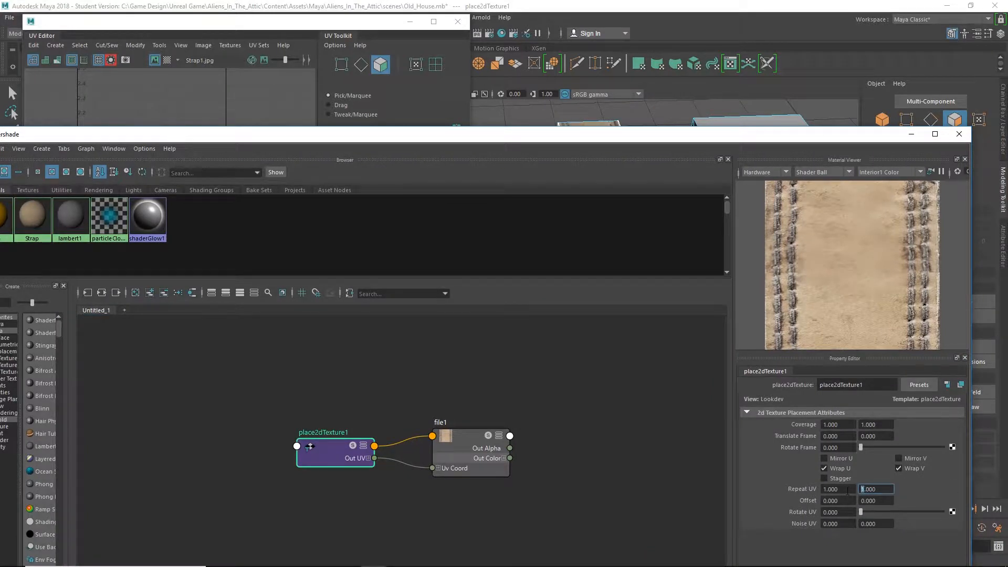
type("5")
key("Return")
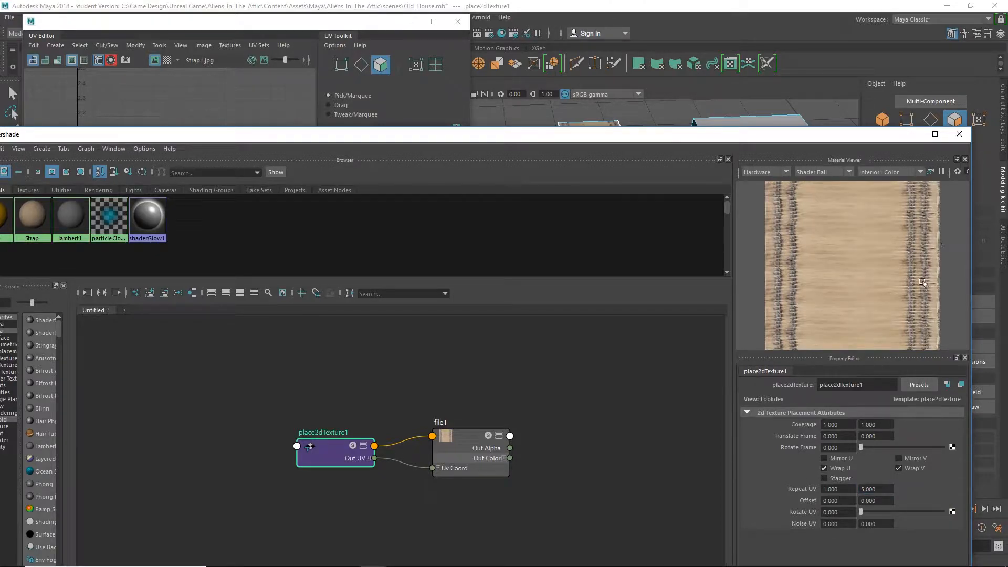
- Uncover the viewport and examine the repeated stitching on both chest lid straps, then minimize the UV Editor
left_click_drag(583, 138, 596, 486)
left_click(677, 198)
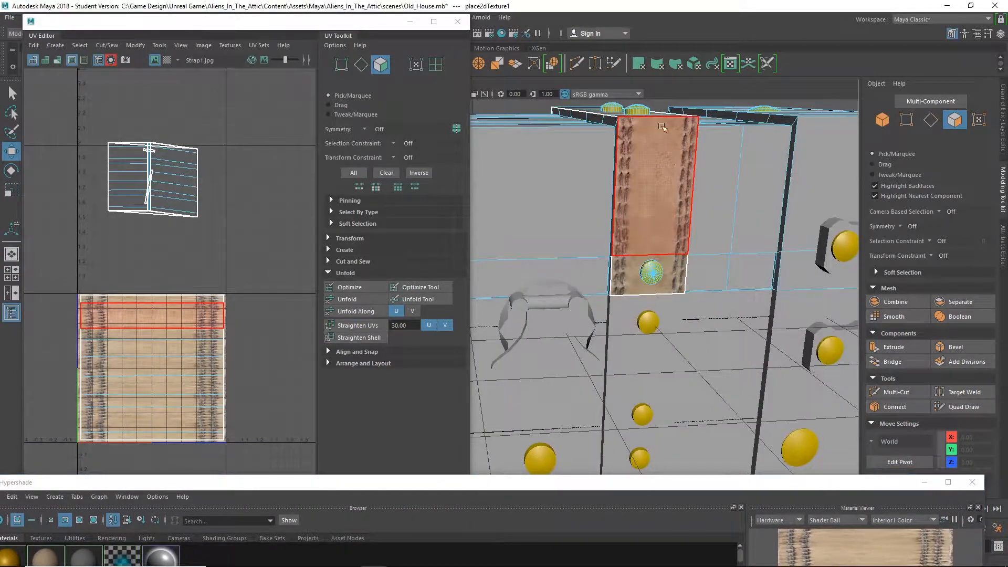
left_click_drag(677, 198, 822, 190, "alt")
left_click_drag(553, 179, 625, 177, "alt")
left_click(618, 201)
middle_click_drag(625, 176, 625, 239, "alt")
left_click_drag(625, 240, 659, 239, "alt")
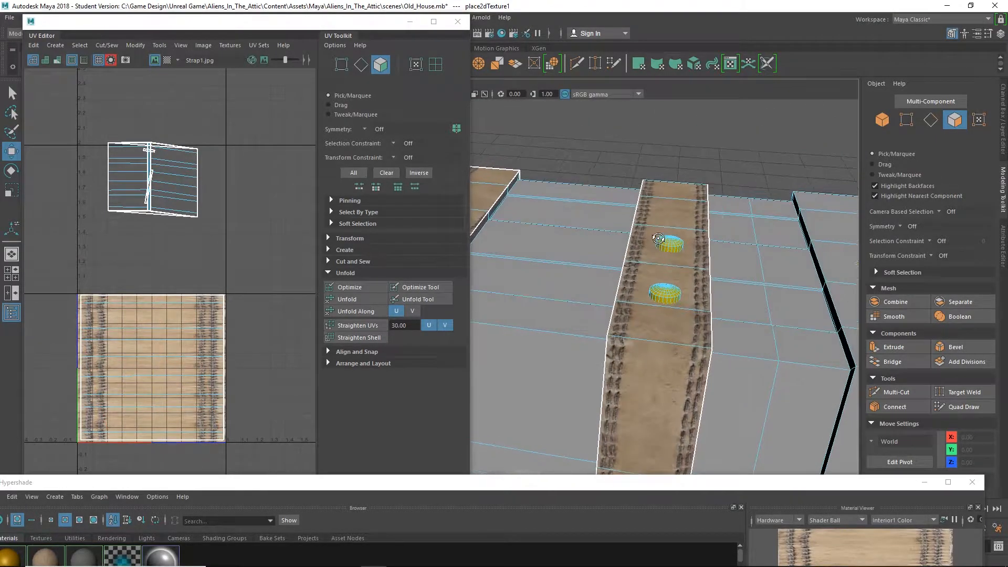
middle_click_drag(576, 267, 640, 276, "alt")
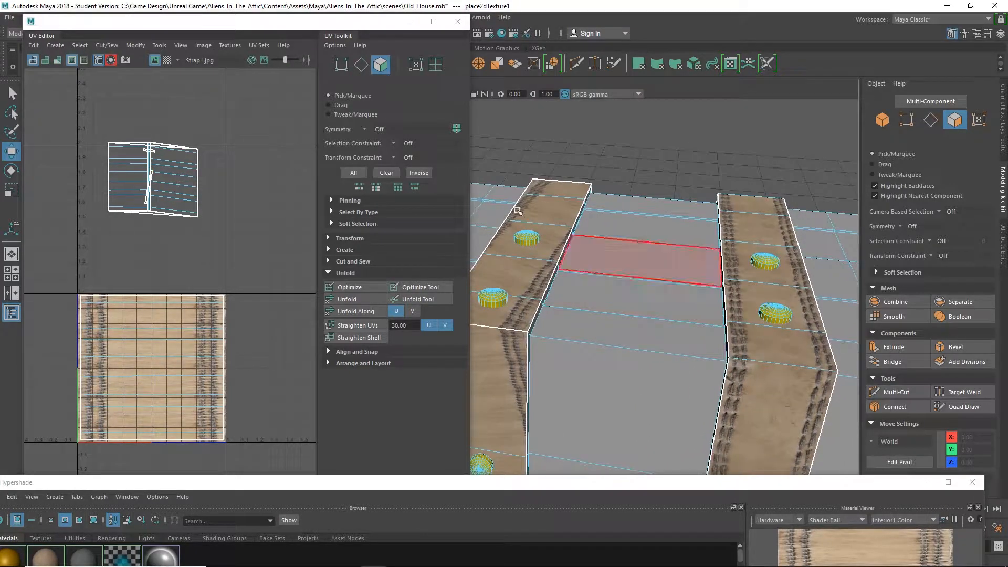
left_click(413, 23)
key("f")
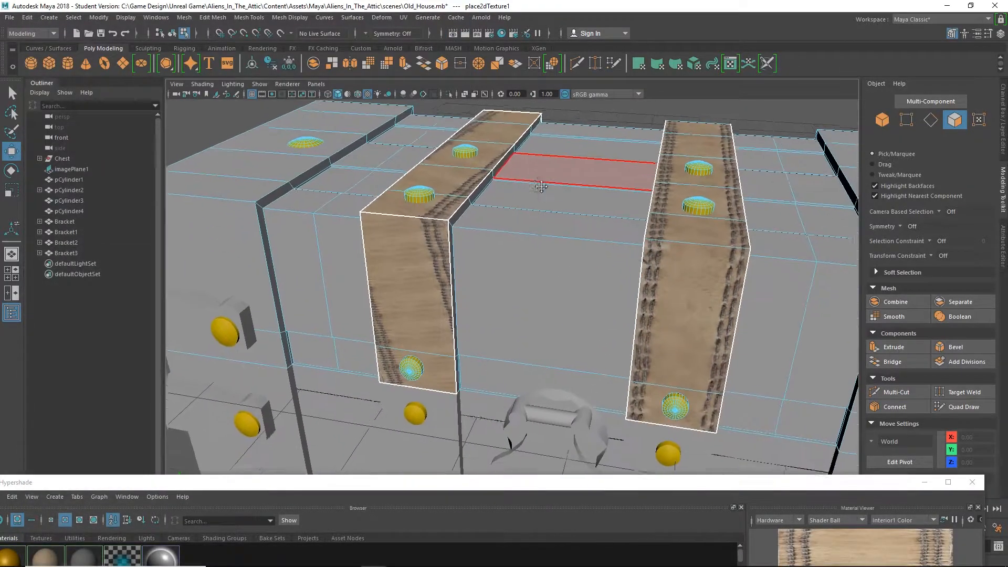